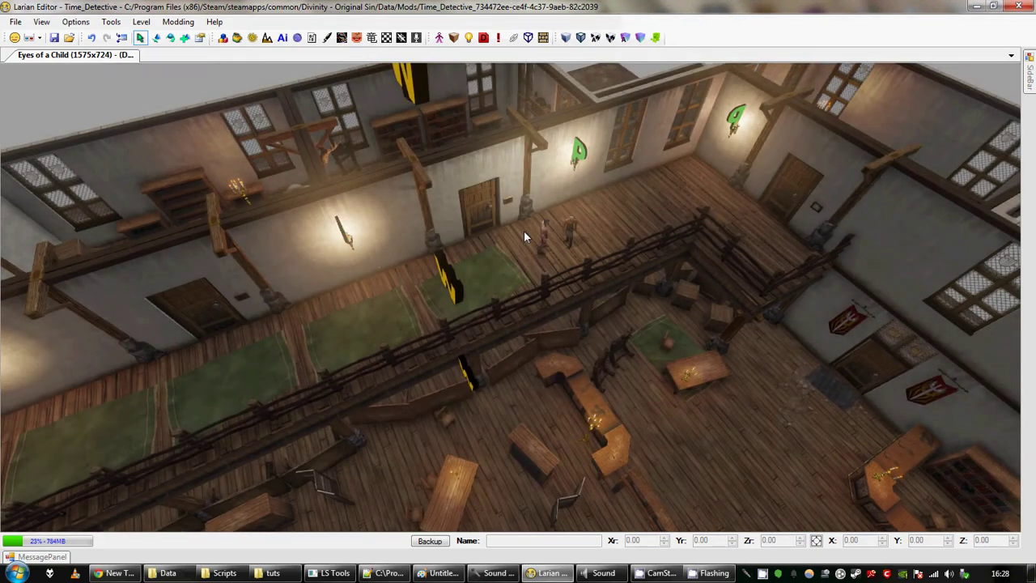
Zoom in on the tavern balcony and rotate the camera onto the two characters upstairs
{"action": "scroll", "coordinate": [525, 228], "scroll_direction": "up", "scroll_amount": 5}
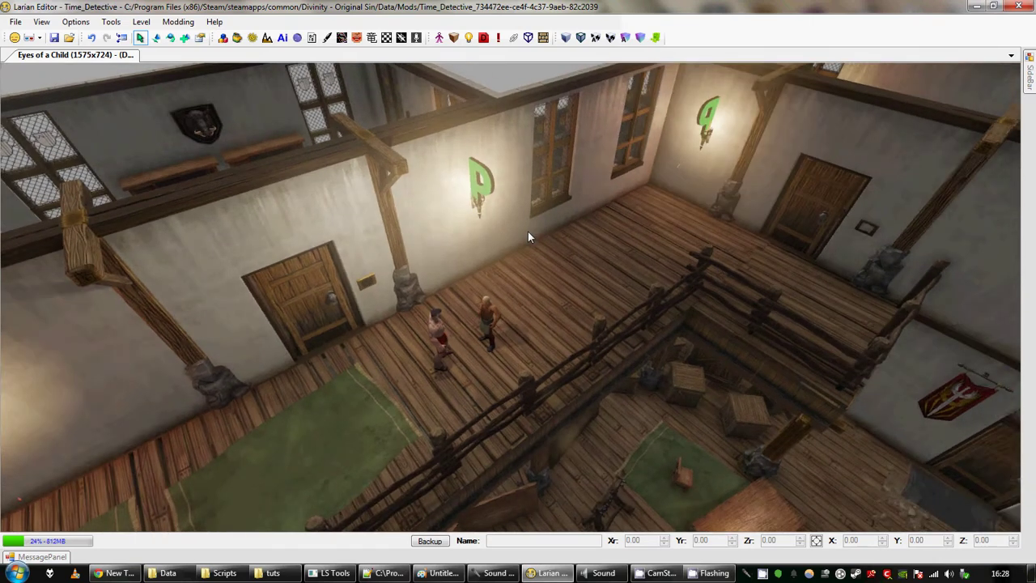
{"action": "right_click_drag", "start_coordinate": [528, 236], "coordinate": [511, 270]}
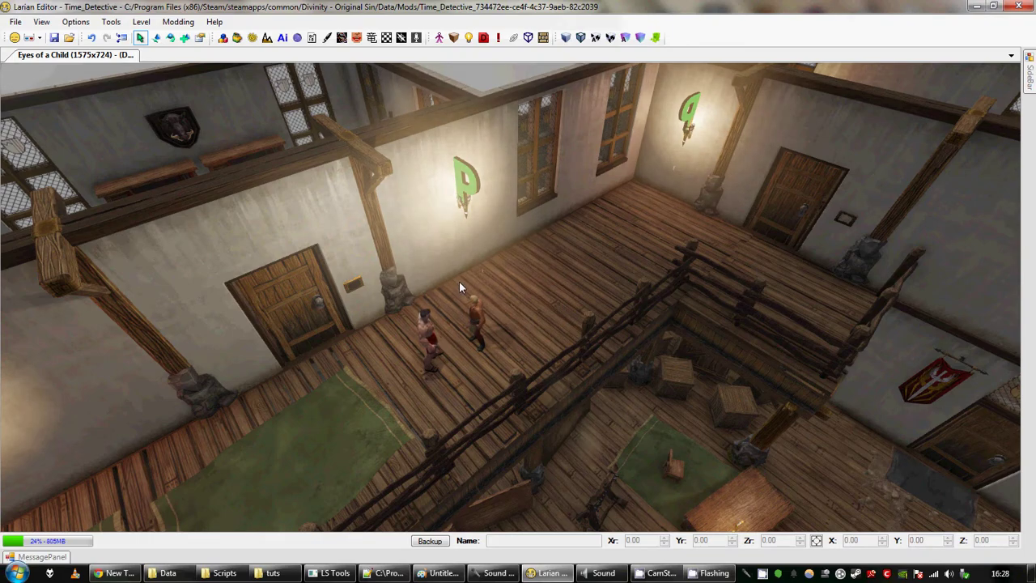
{"action": "left_click", "coordinate": [476, 320]}
{"action": "scroll", "coordinate": [526, 319], "scroll_direction": "up", "scroll_amount": 5}
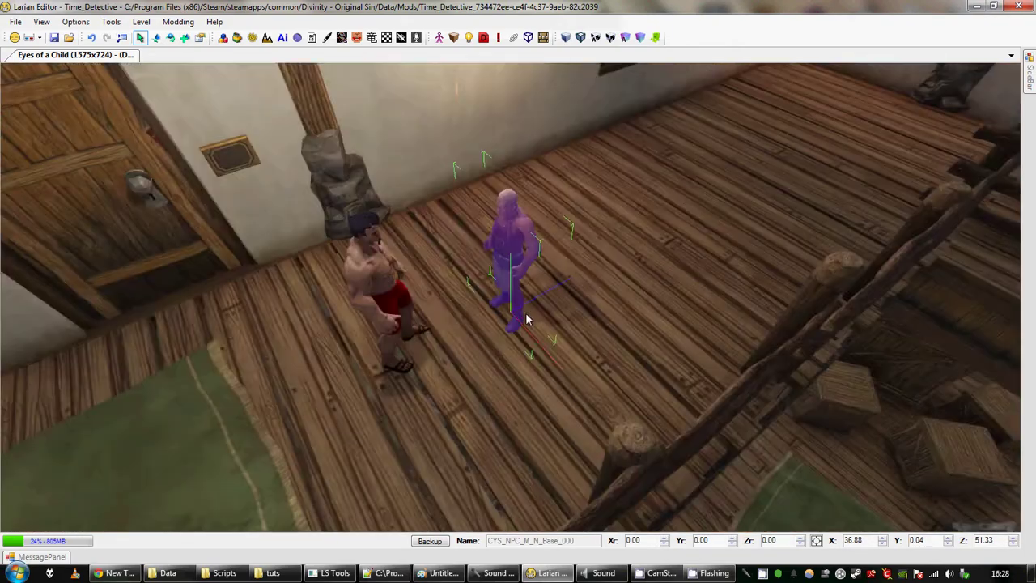
{"action": "key", "text": "f"}
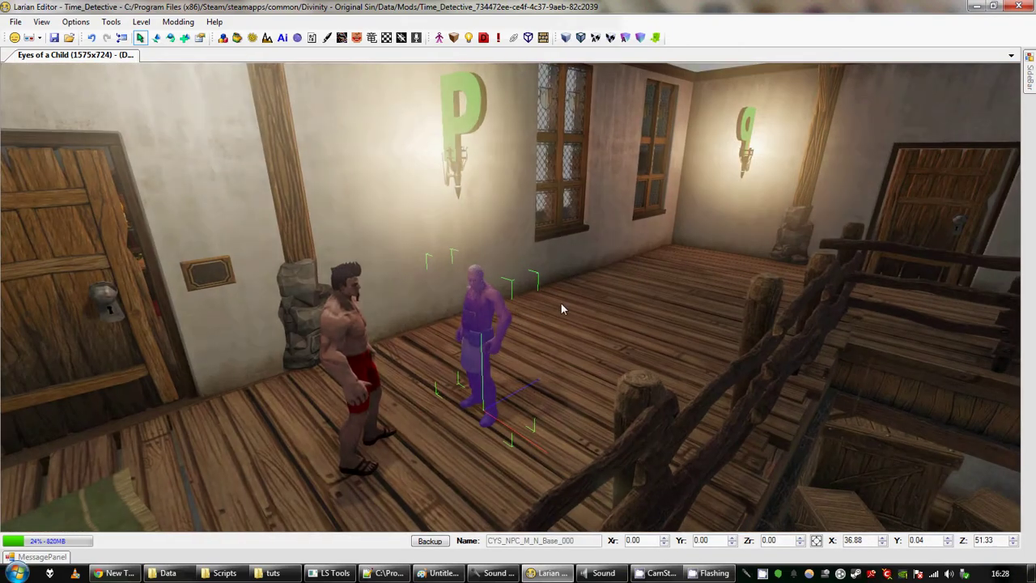
{"action": "left_click", "coordinate": [1030, 73]}
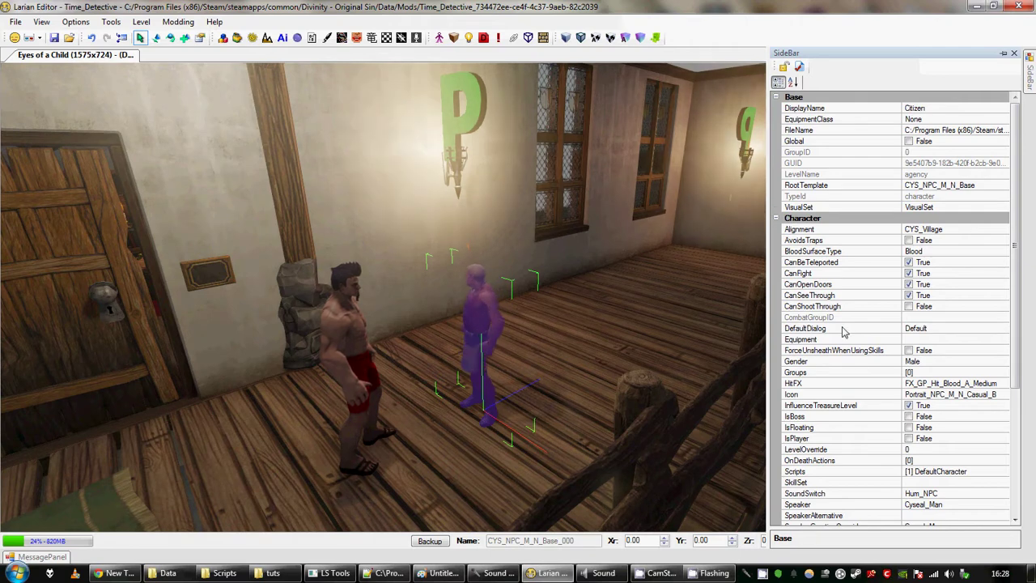
{"action": "left_click", "coordinate": [934, 328]}
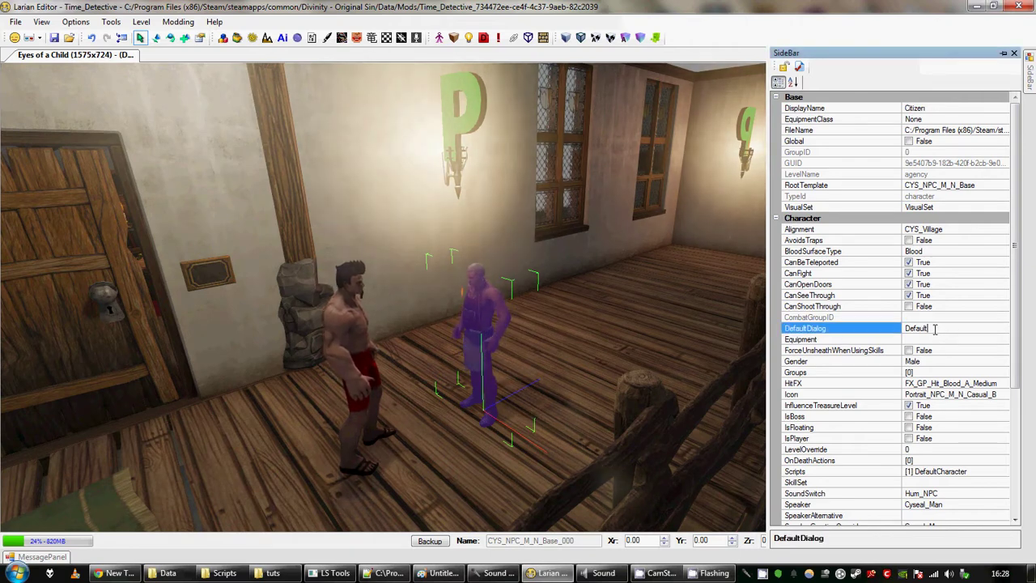
{"action": "left_click_drag", "start_coordinate": [934, 328], "coordinate": [898, 340]}
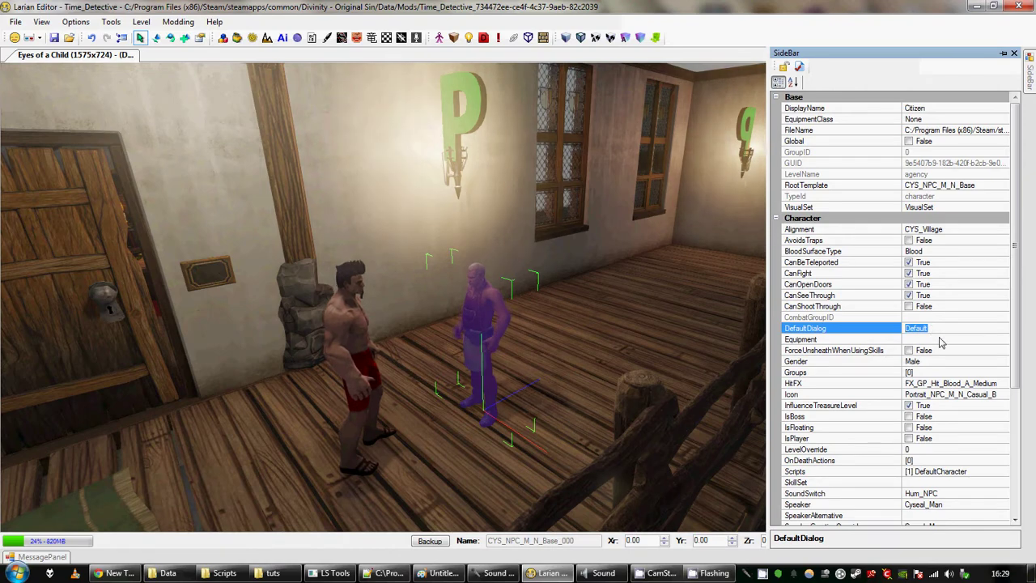
{"action": "left_click", "coordinate": [627, 340]}
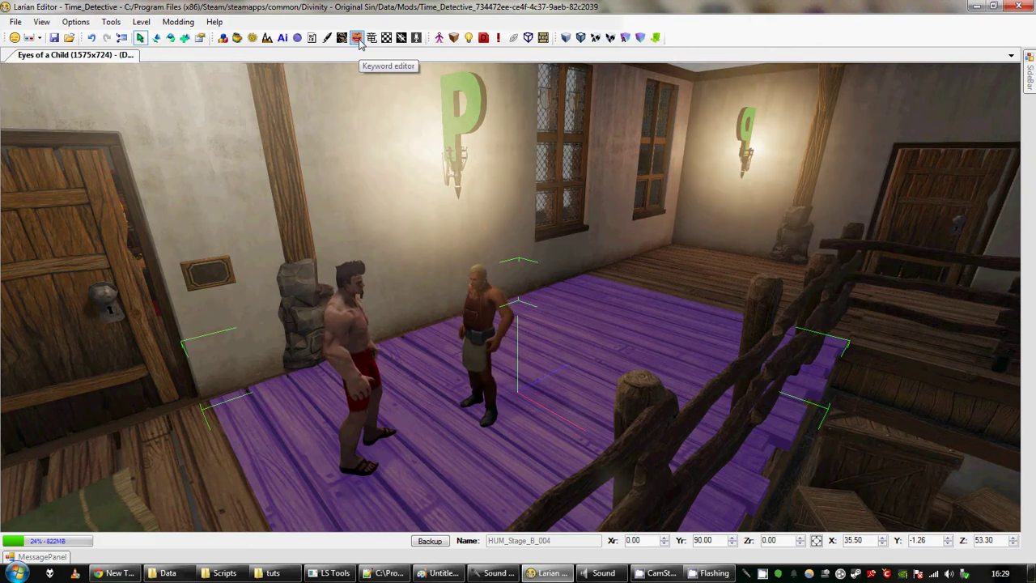
{"action": "left_click", "coordinate": [357, 38]}
Create a new empty keyword dialog and save it as default.lsx, replacing the existing file
{"action": "left_click", "coordinate": [69, 63]}
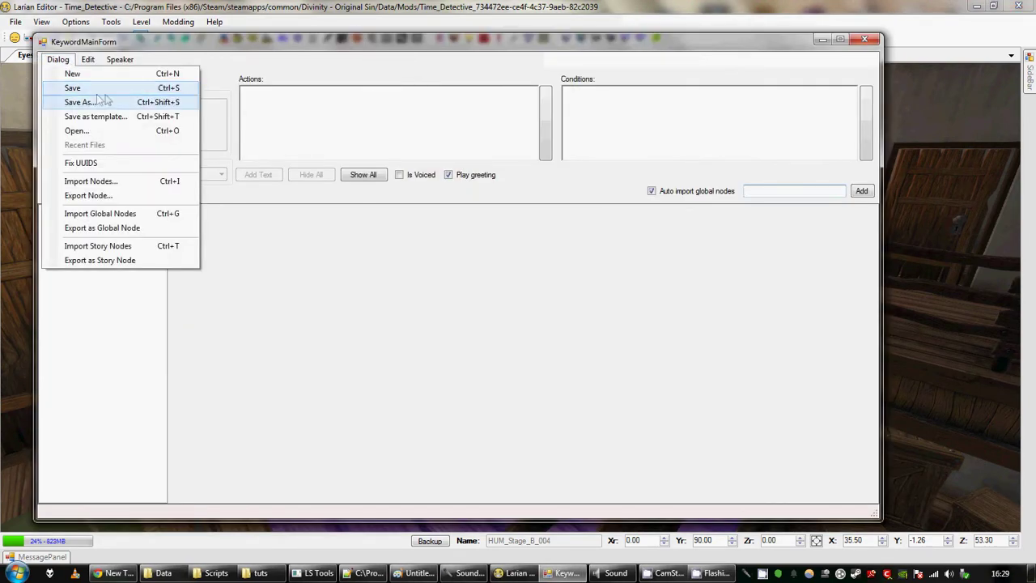
{"action": "left_click", "coordinate": [65, 75]}
{"action": "left_click", "coordinate": [58, 60]}
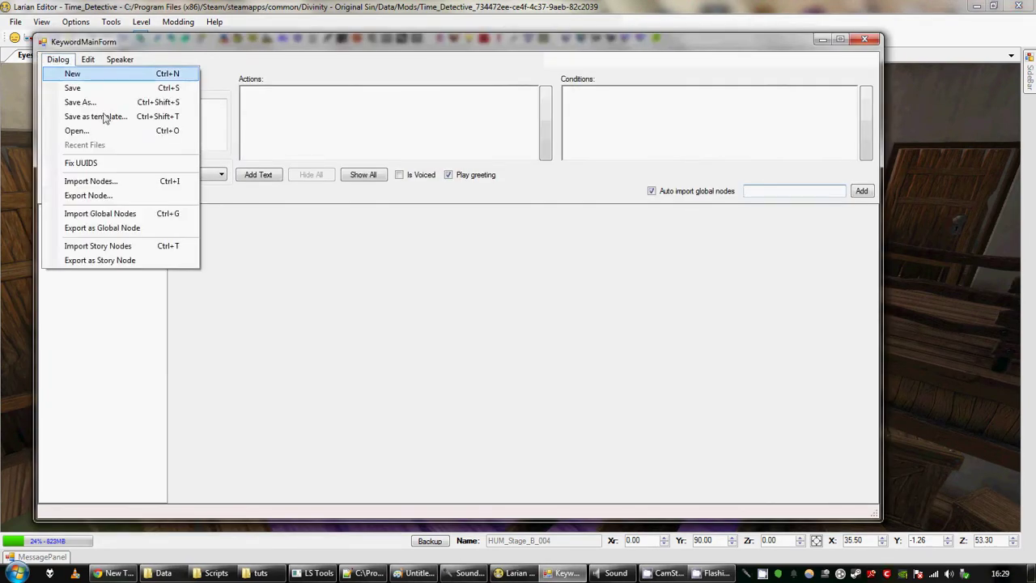
{"action": "left_click", "coordinate": [81, 102]}
{"action": "left_click", "coordinate": [181, 142]}
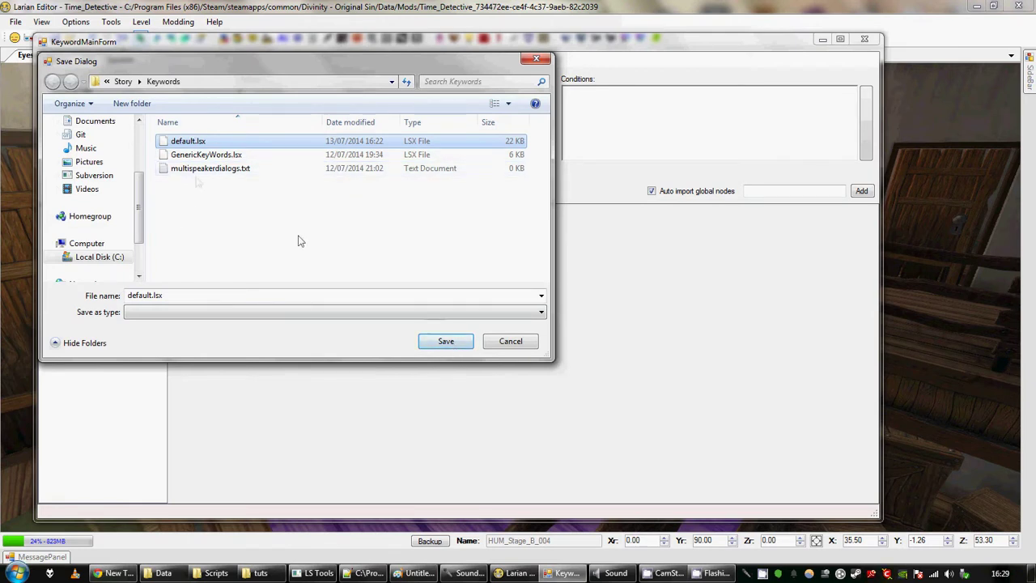
{"action": "left_click", "coordinate": [442, 341]}
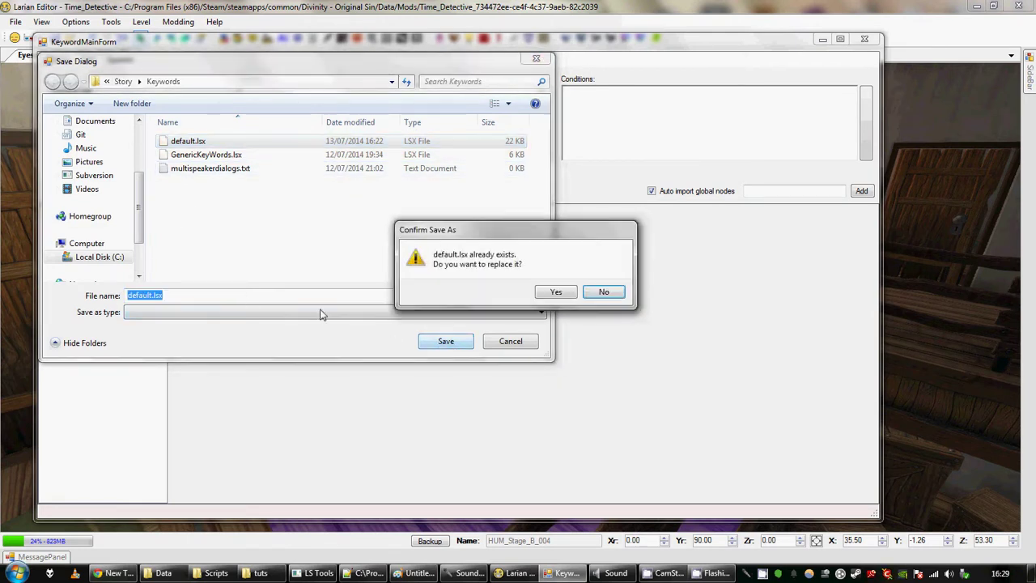
{"action": "left_click", "coordinate": [603, 294]}
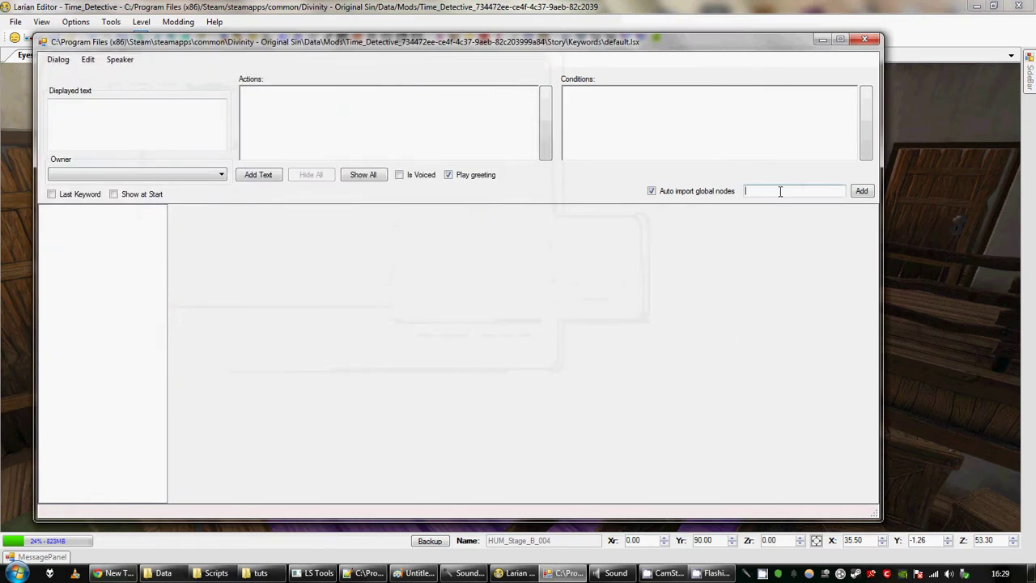
Maximize the dialog editor, then import and expand the Greeting global node
{"action": "left_click", "coordinate": [841, 39]}
{"action": "type", "text": "G"}
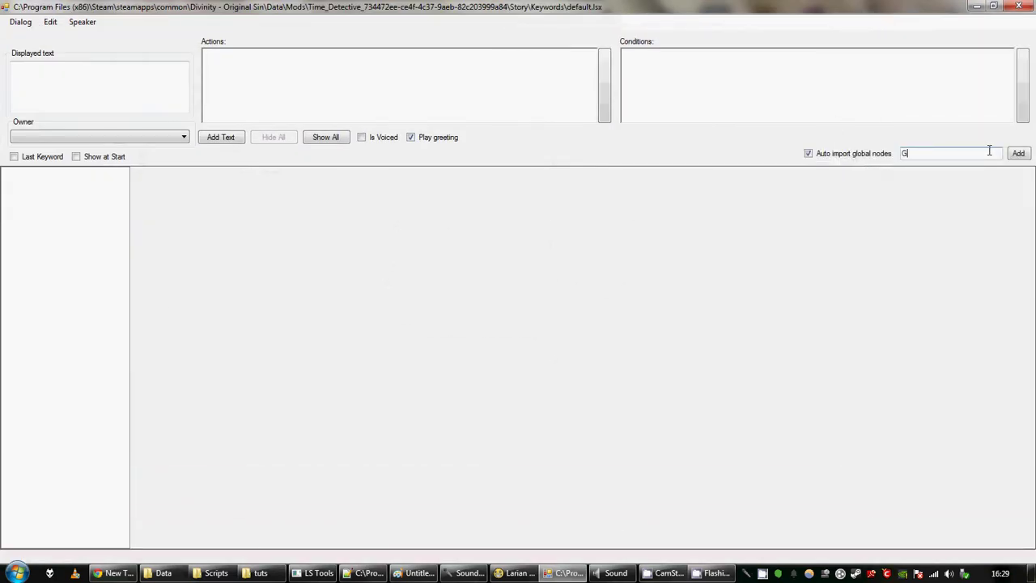
{"action": "type", "text": "reeting"}
{"action": "left_click", "coordinate": [1018, 153]}
{"action": "left_click", "coordinate": [530, 326]}
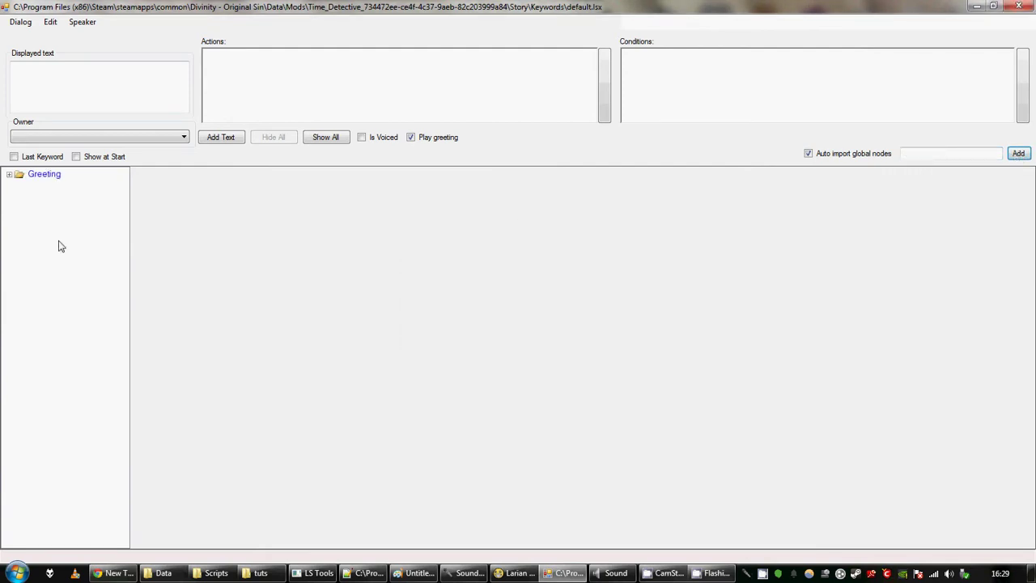
{"action": "left_click", "coordinate": [9, 175]}
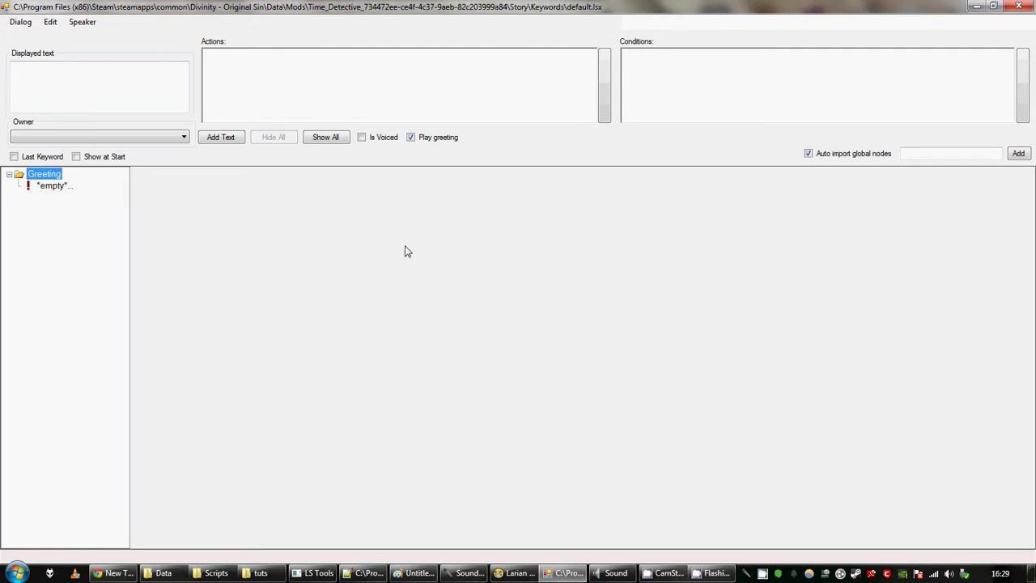
Add a new keyword node named 'insult' and open it for editing
{"action": "left_click", "coordinate": [958, 154]}
{"action": "left_click", "coordinate": [1018, 153]}
{"action": "left_click", "coordinate": [10, 199]}
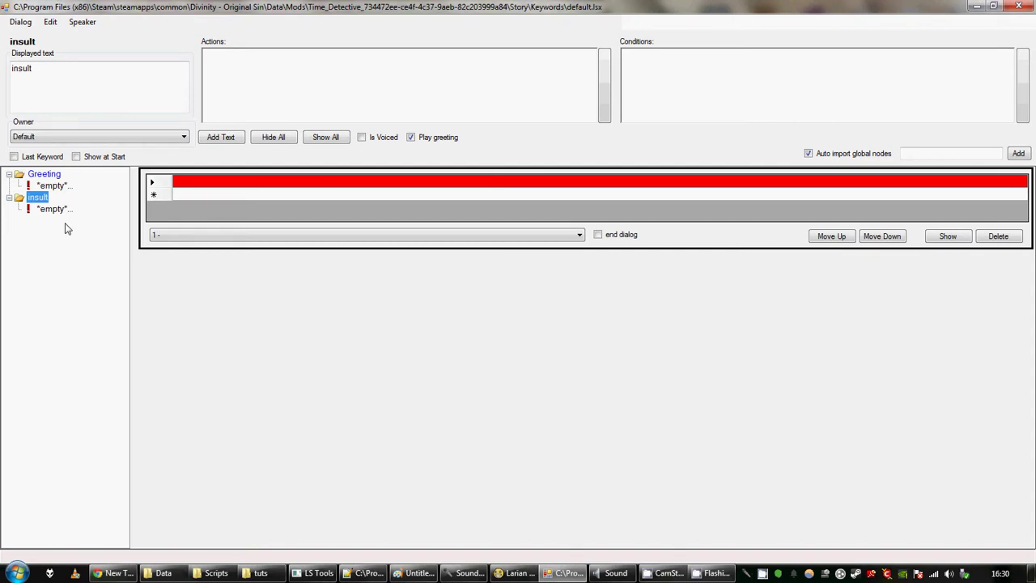
Make insult say 'You smell of poo.' with replies 'How rude.' and 'I hate you.', adding a second text block
{"action": "double_click", "coordinate": [104, 94]}
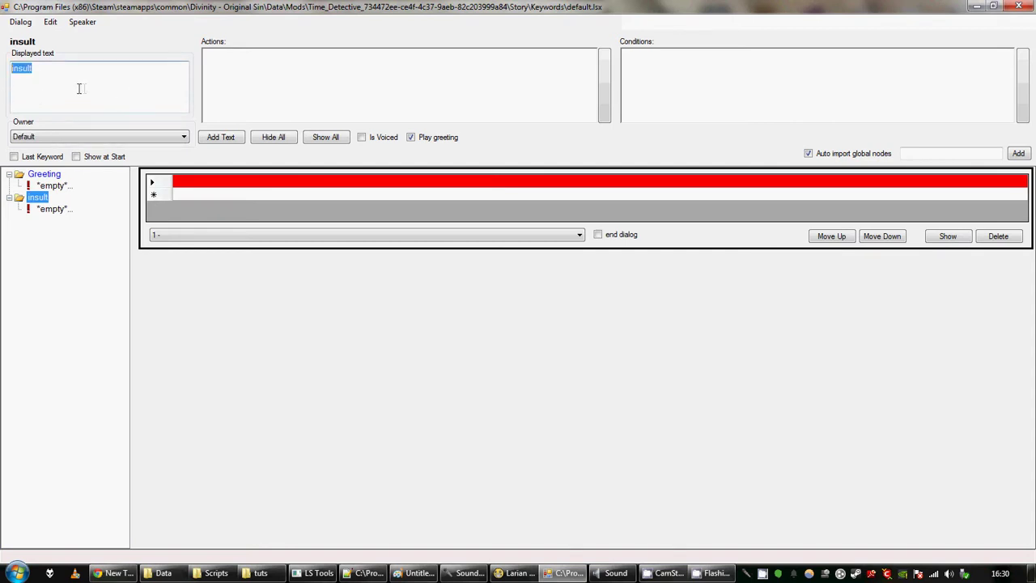
{"action": "key", "text": "BackSpace"}
{"action": "key", "text": "BackSpace"}
{"action": "left_click", "coordinate": [193, 187]}
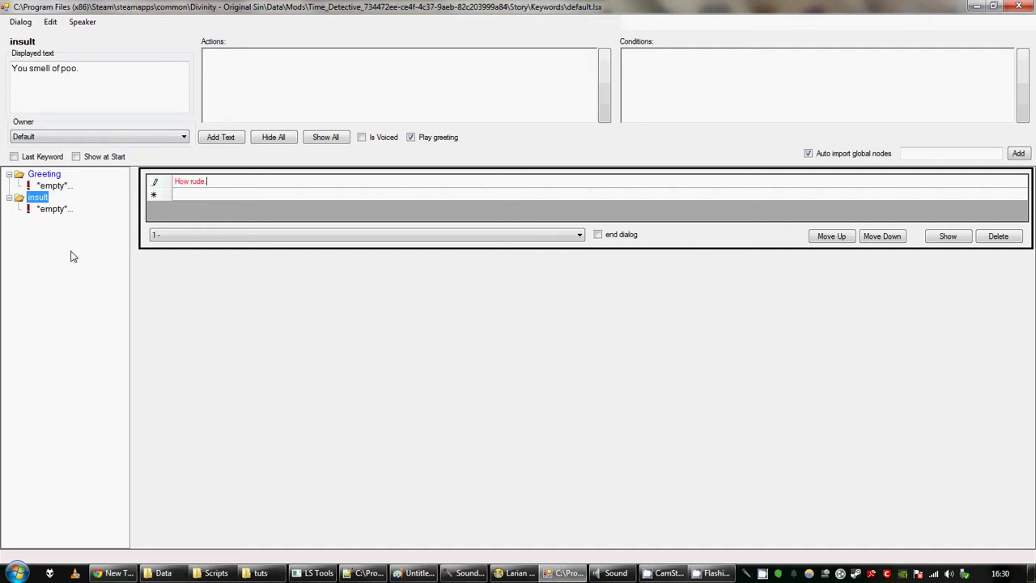
{"action": "left_click", "coordinate": [192, 195]}
{"action": "left_click", "coordinate": [202, 196]}
{"action": "type", "text": "I'"}
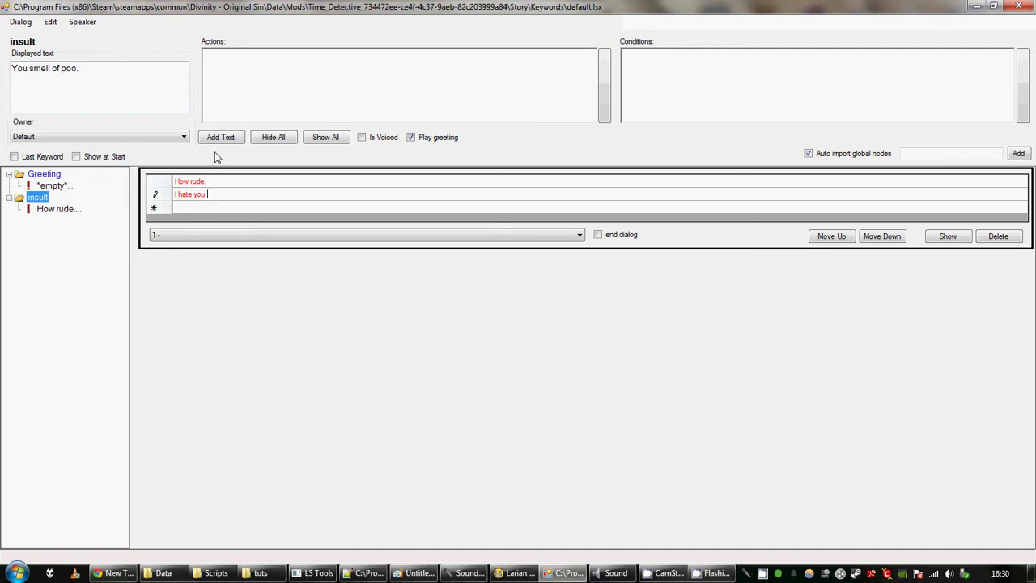
{"action": "left_click", "coordinate": [38, 239]}
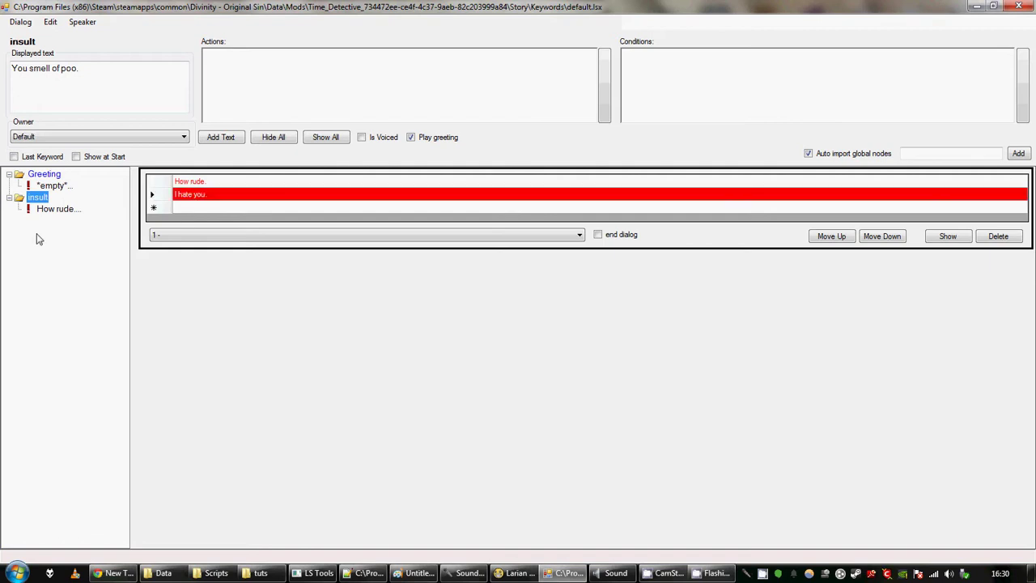
{"action": "left_click", "coordinate": [222, 138]}
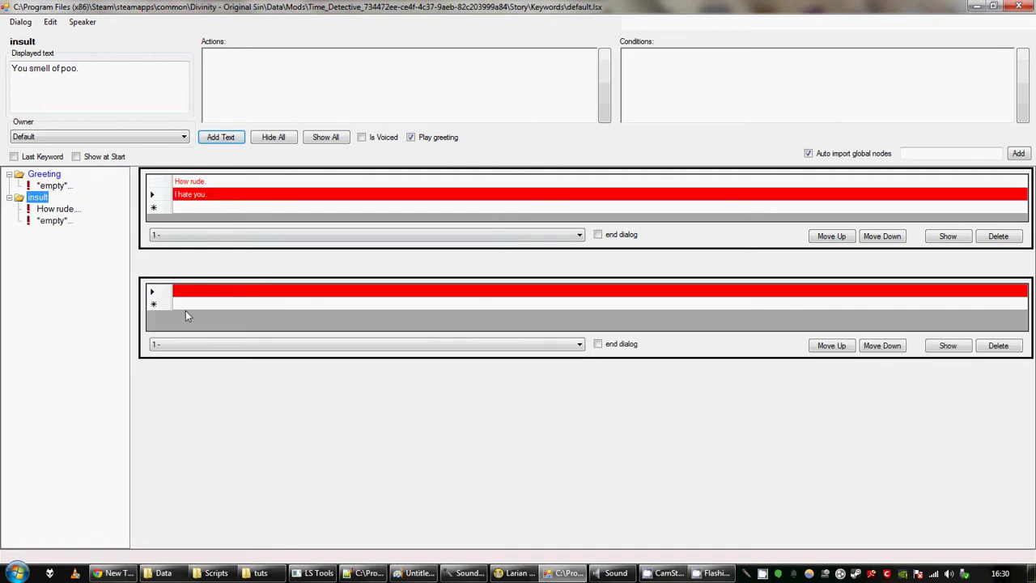
Add an ending reply 'Go away.' and show the insult keyword at conversation start
{"action": "left_click", "coordinate": [249, 293]}
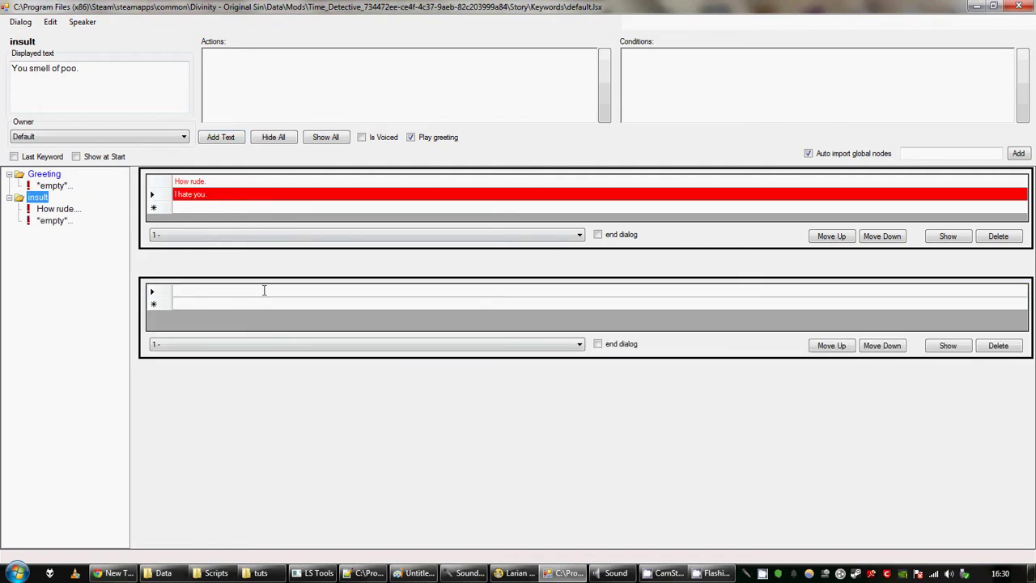
{"action": "type", "text": "Go away."}
{"action": "left_click", "coordinate": [598, 345]}
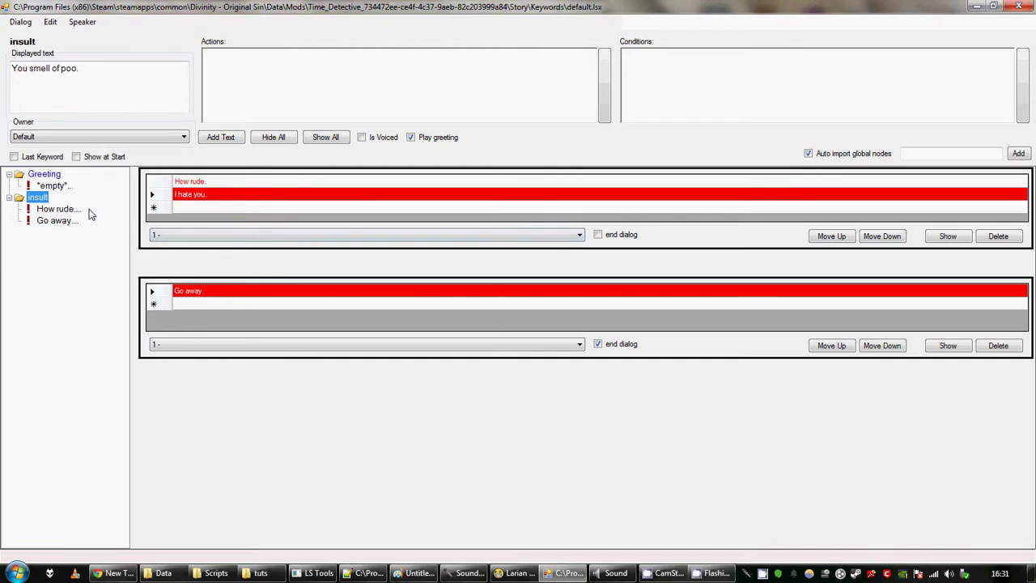
{"action": "left_click", "coordinate": [76, 157]}
Give Greeting the reply 'Hello, how are you.' and save the keyword dialog
{"action": "left_click", "coordinate": [55, 178]}
{"action": "left_click", "coordinate": [216, 188]}
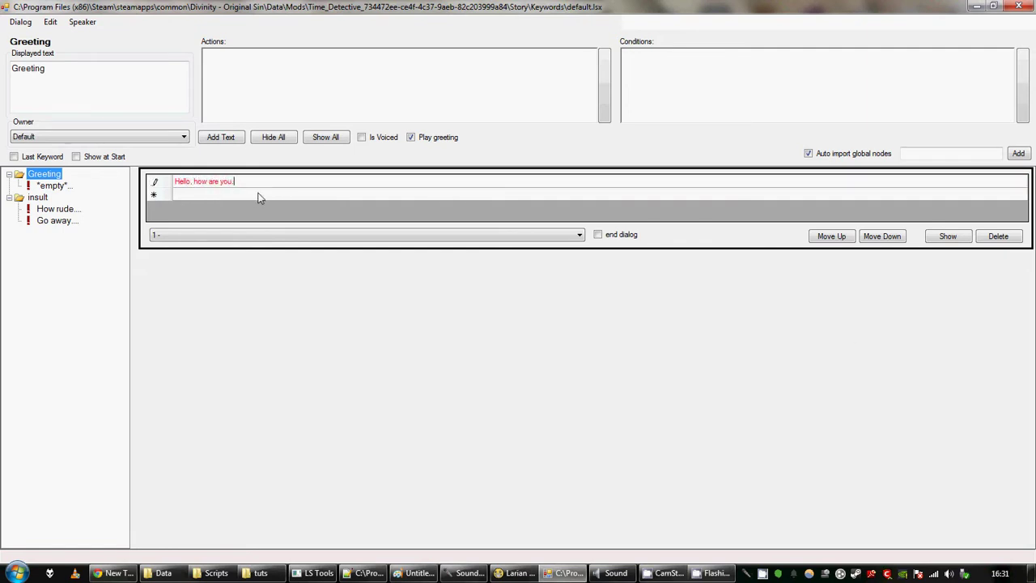
{"action": "left_click", "coordinate": [20, 22]}
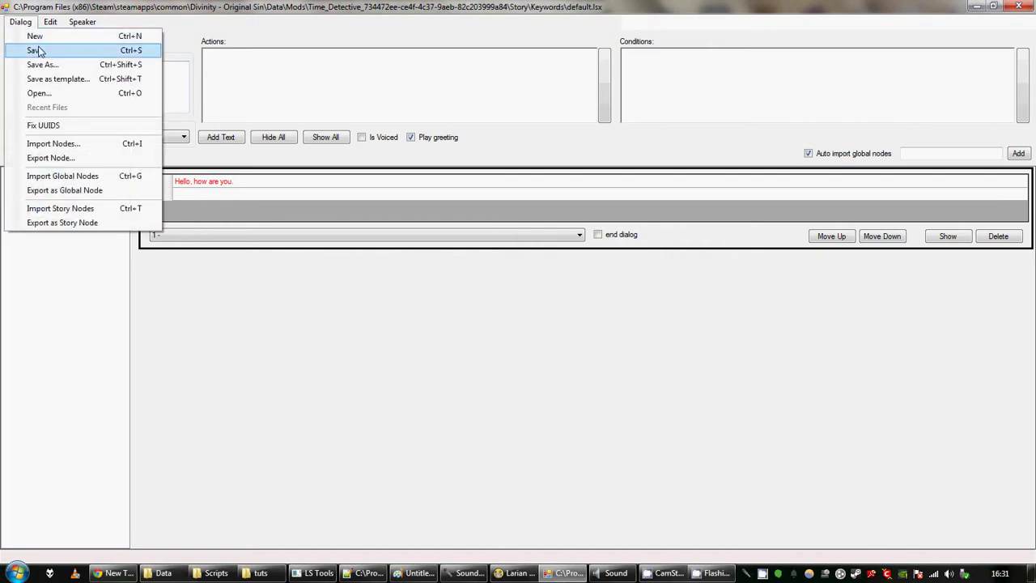
{"action": "left_click", "coordinate": [36, 50]}
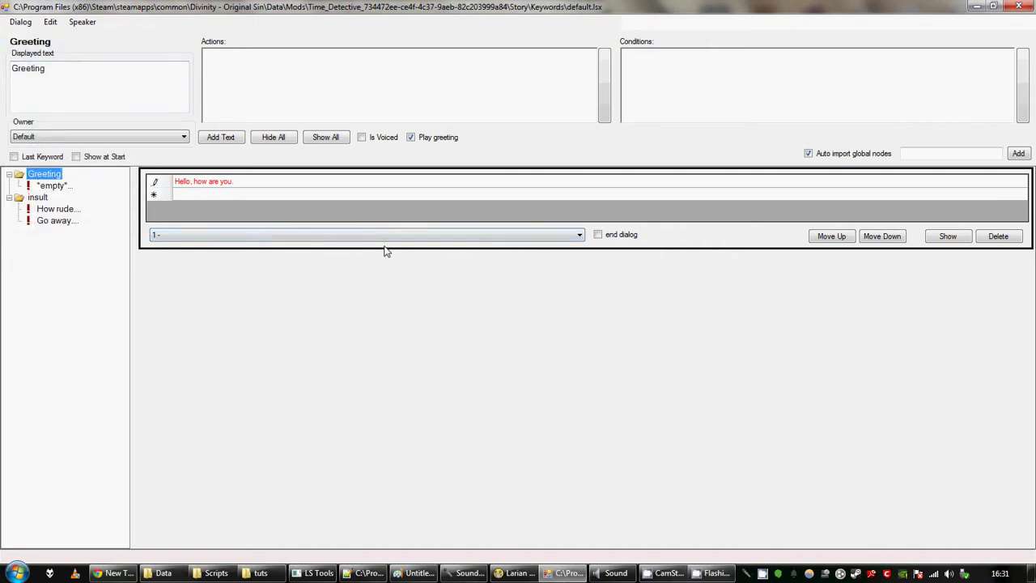
{"action": "left_click", "coordinate": [417, 573]}
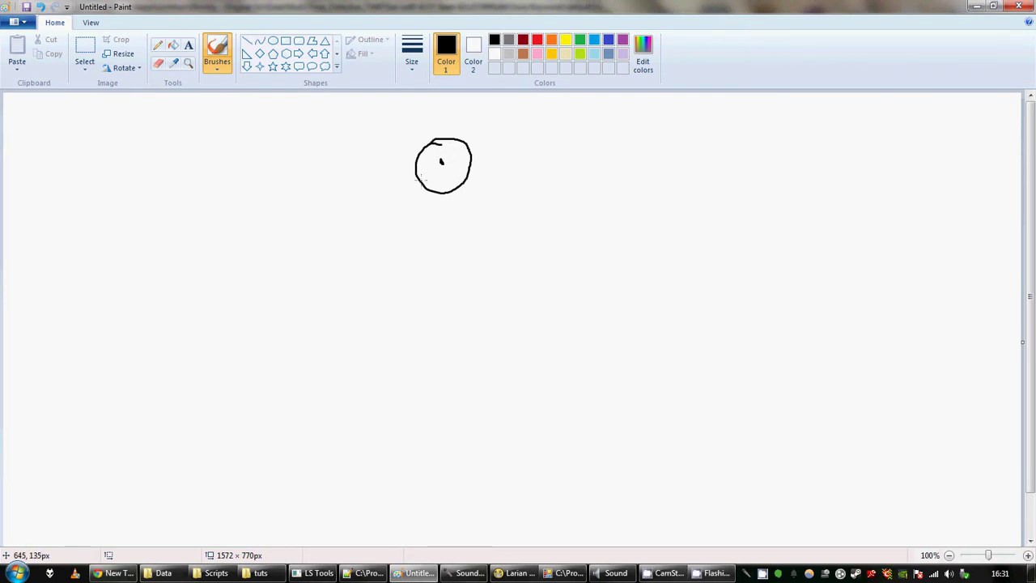
In Paint, draw a line from the circle down-left, then go back to the keyword editor
{"action": "left_click_drag", "start_coordinate": [420, 181], "coordinate": [363, 239]}
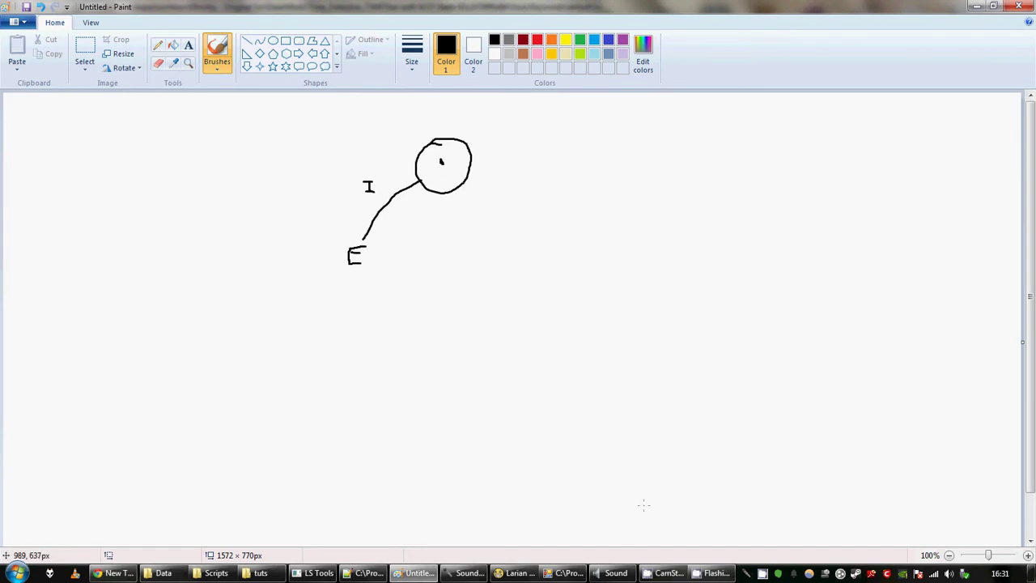
{"action": "left_click", "coordinate": [567, 573]}
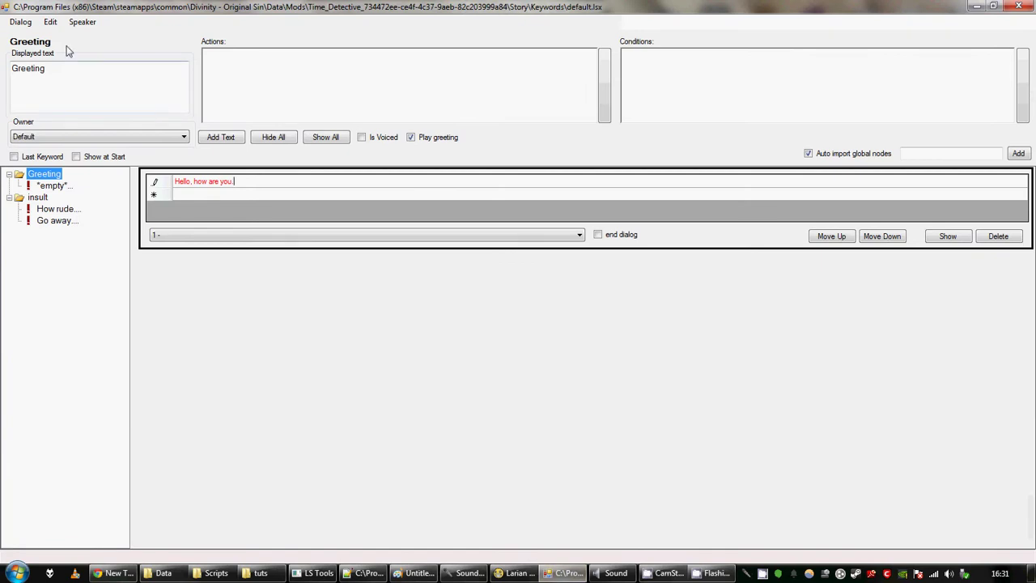
Save the keyword dialog and close the editor, confirming the save
{"action": "left_click", "coordinate": [21, 22]}
{"action": "left_click", "coordinate": [34, 52]}
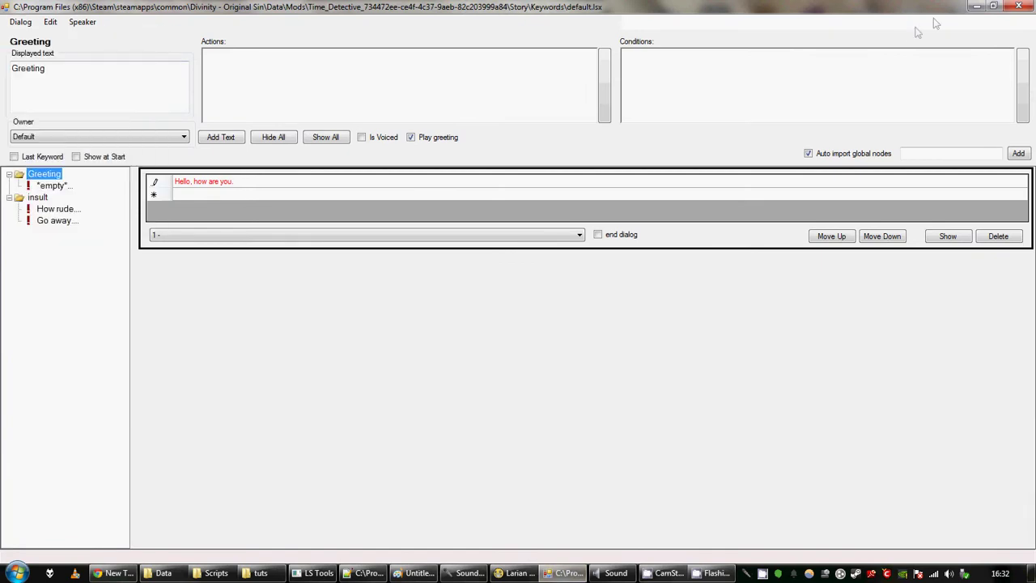
{"action": "left_click", "coordinate": [1018, 6]}
{"action": "left_click", "coordinate": [473, 327]}
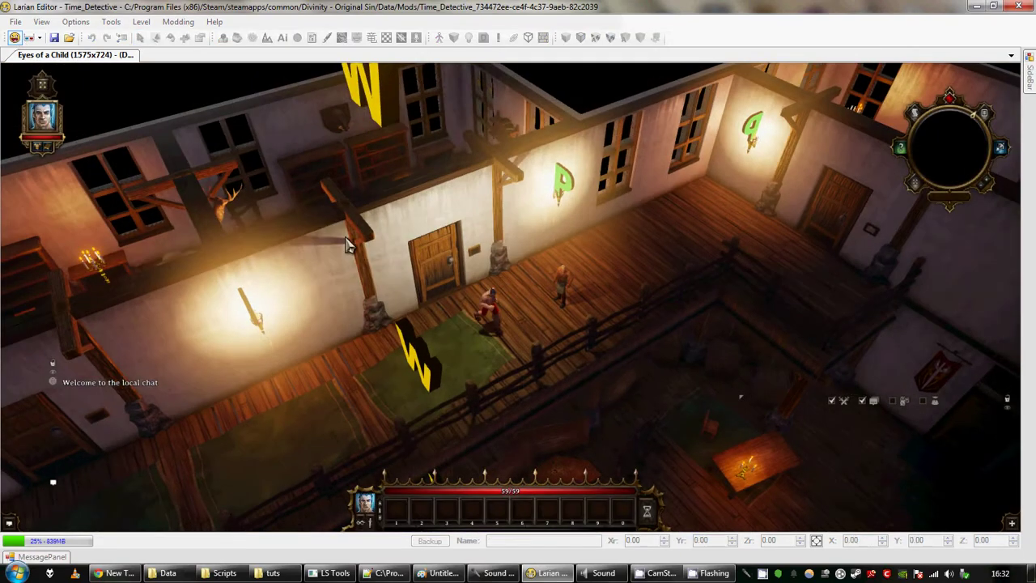
In game, talk to the Citizen and insult him with 'You smell of poo.', ending the conversation
{"action": "left_click", "coordinate": [555, 294]}
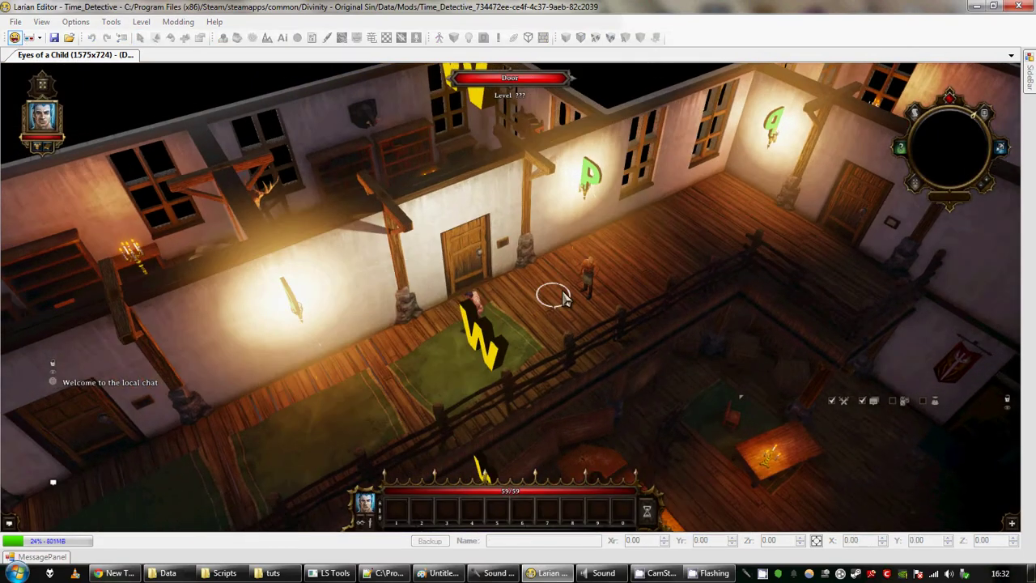
{"action": "left_click", "coordinate": [564, 294]}
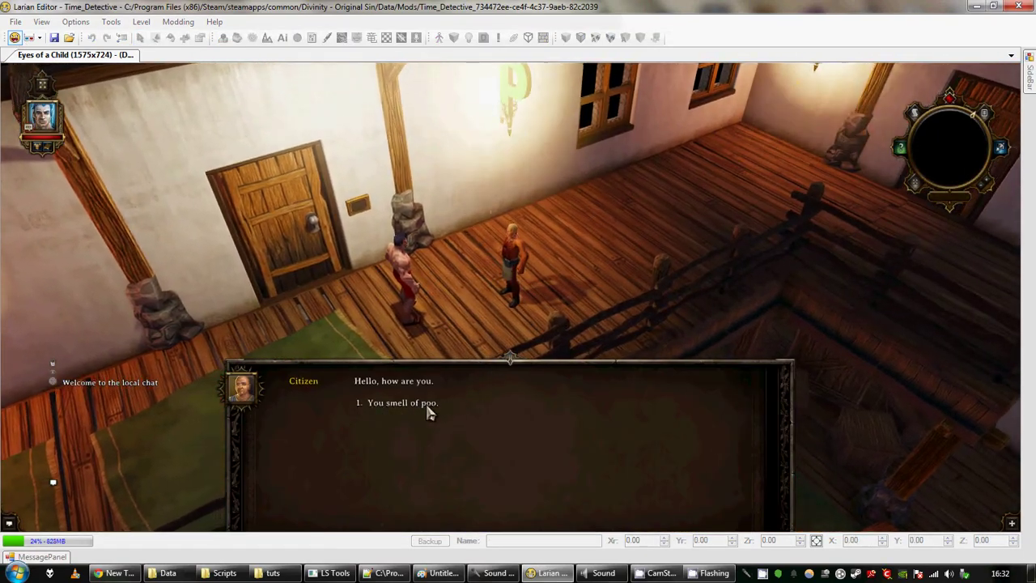
{"action": "left_click", "coordinate": [430, 405]}
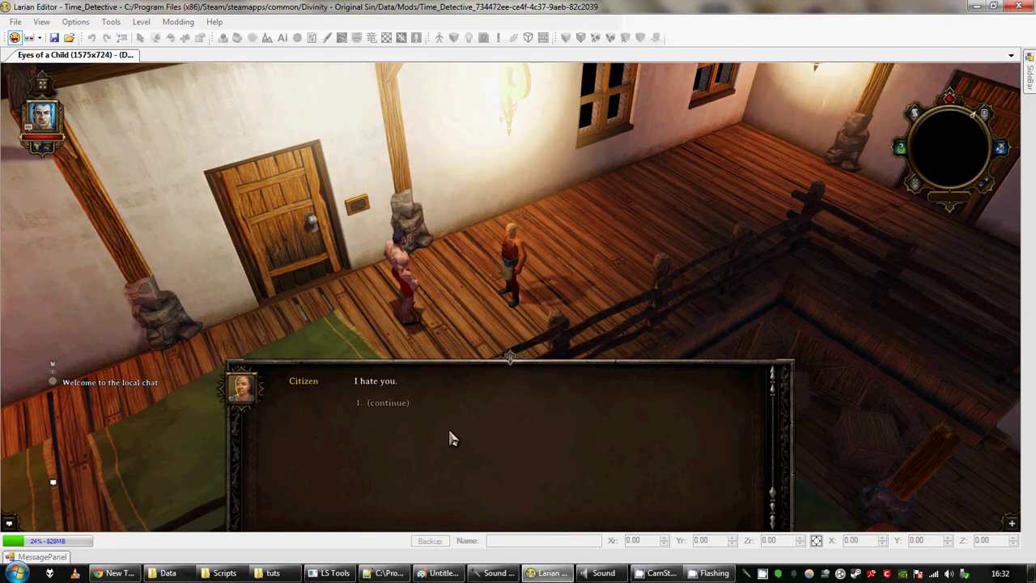
{"action": "left_click", "coordinate": [425, 405]}
{"action": "left_click", "coordinate": [377, 404]}
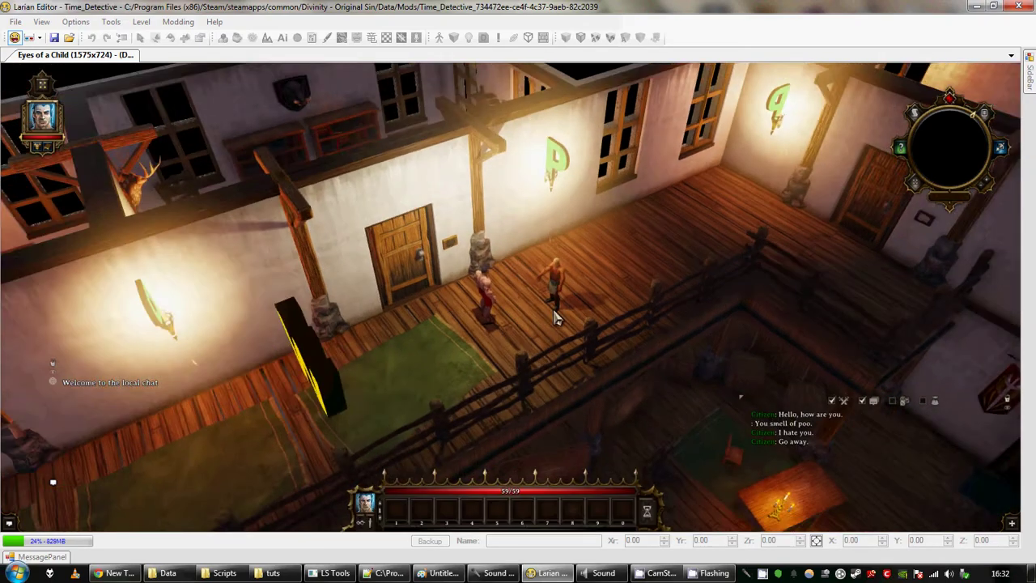
Talk to the Citizen a second time, insult him again and end the conversation
{"action": "left_click", "coordinate": [497, 289]}
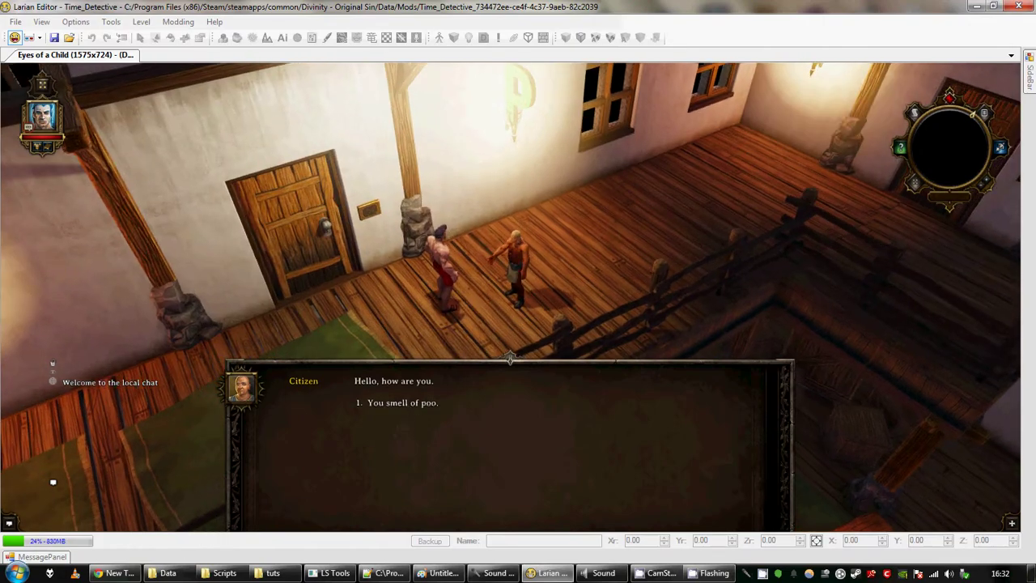
{"action": "left_click", "coordinate": [416, 417]}
{"action": "left_click", "coordinate": [390, 409]}
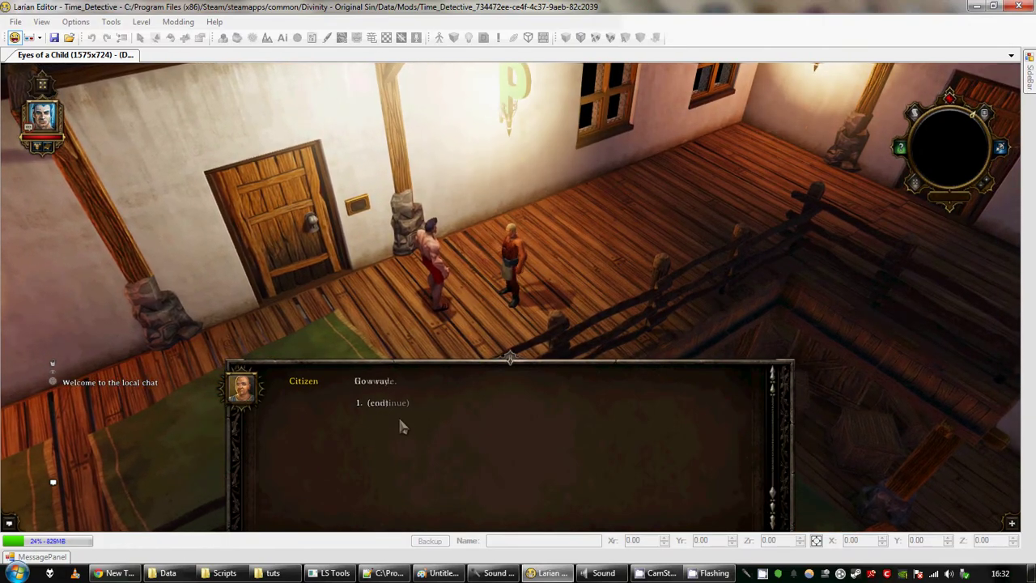
{"action": "left_click", "coordinate": [383, 409]}
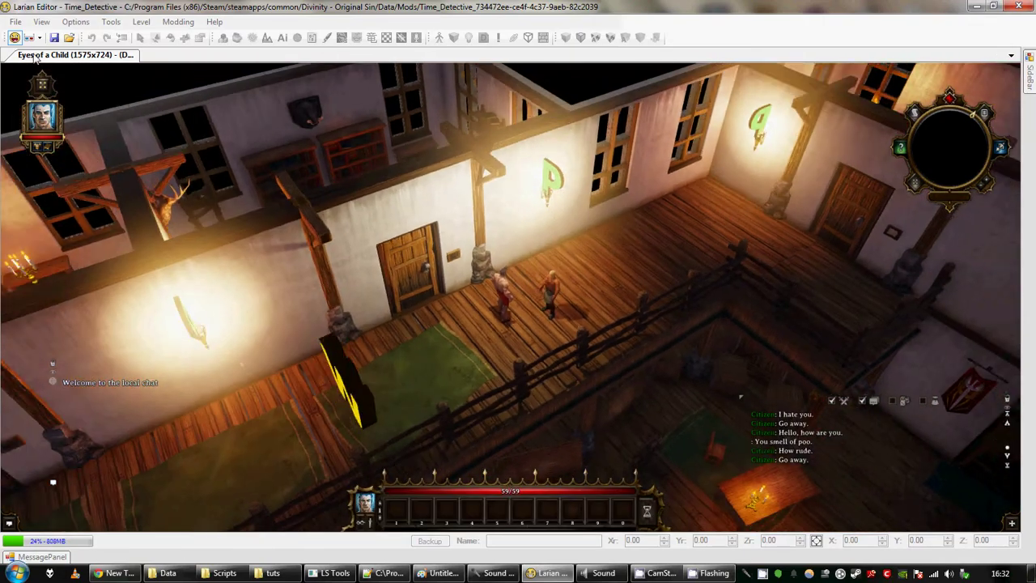
Leave game mode and reopen the keyword dialog editor
{"action": "left_click", "coordinate": [15, 37]}
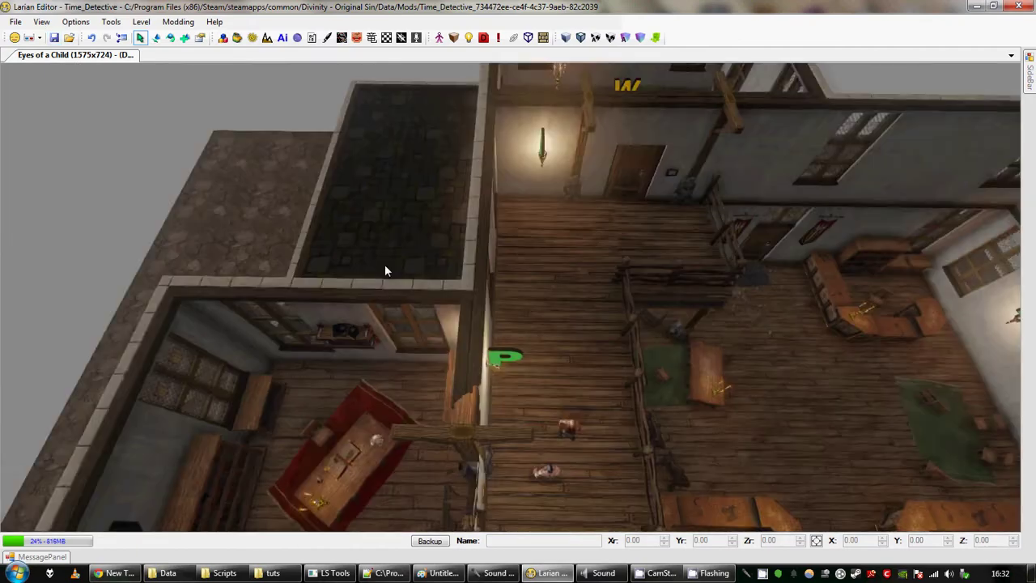
{"action": "right_click_drag", "start_coordinate": [385, 264], "coordinate": [357, 256]}
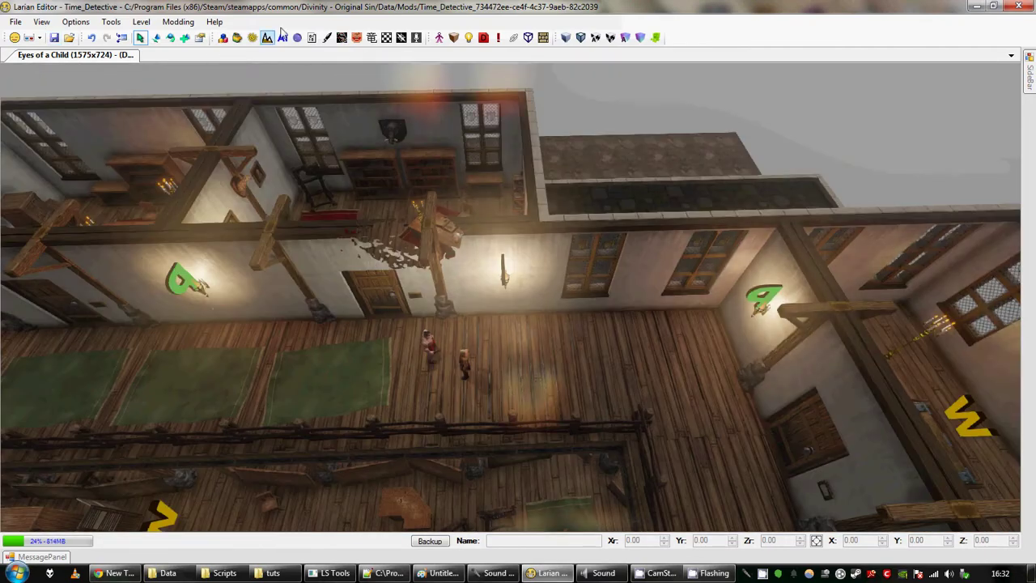
{"action": "left_click", "coordinate": [348, 38]}
Open default.lsx in the keyword editor and expand the insult keyword
{"action": "left_click", "coordinate": [58, 60]}
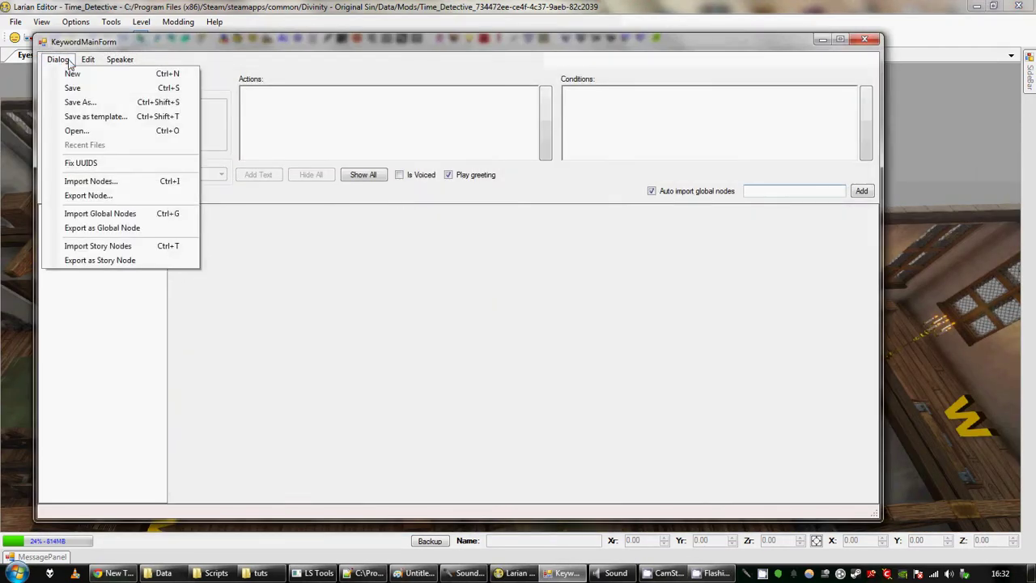
{"action": "left_click", "coordinate": [73, 130]}
{"action": "double_click", "coordinate": [188, 141]}
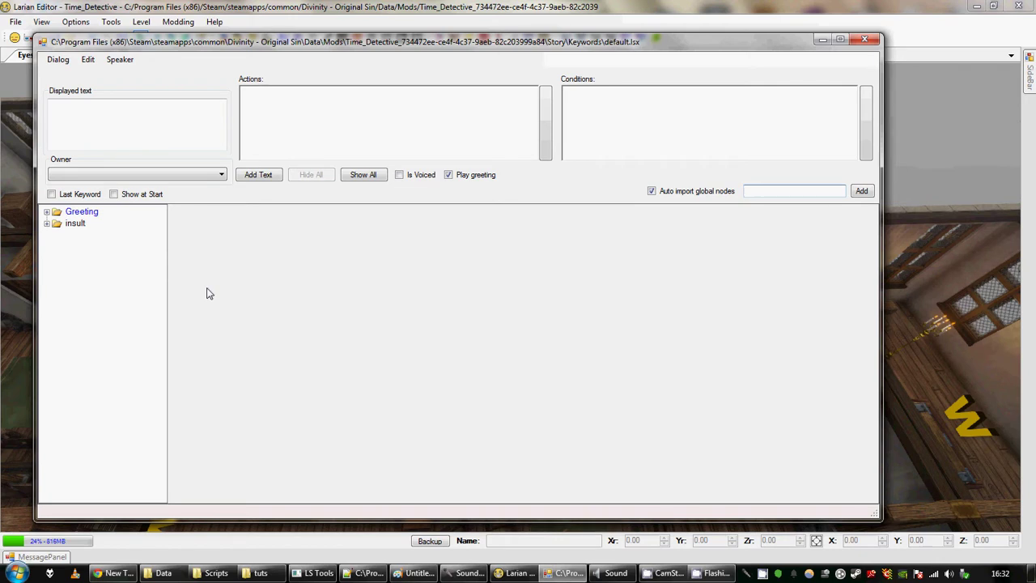
{"action": "left_click", "coordinate": [47, 224]}
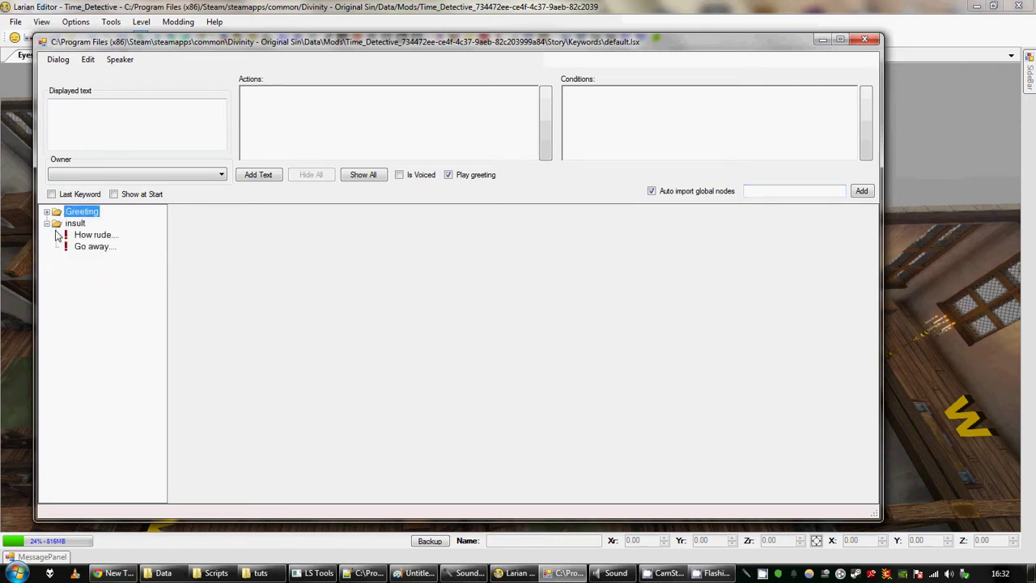
Add two new keywords named compliment and compliment2
{"action": "left_click", "coordinate": [794, 191]}
{"action": "type", "text": "compliment"}
{"action": "left_click", "coordinate": [862, 191]}
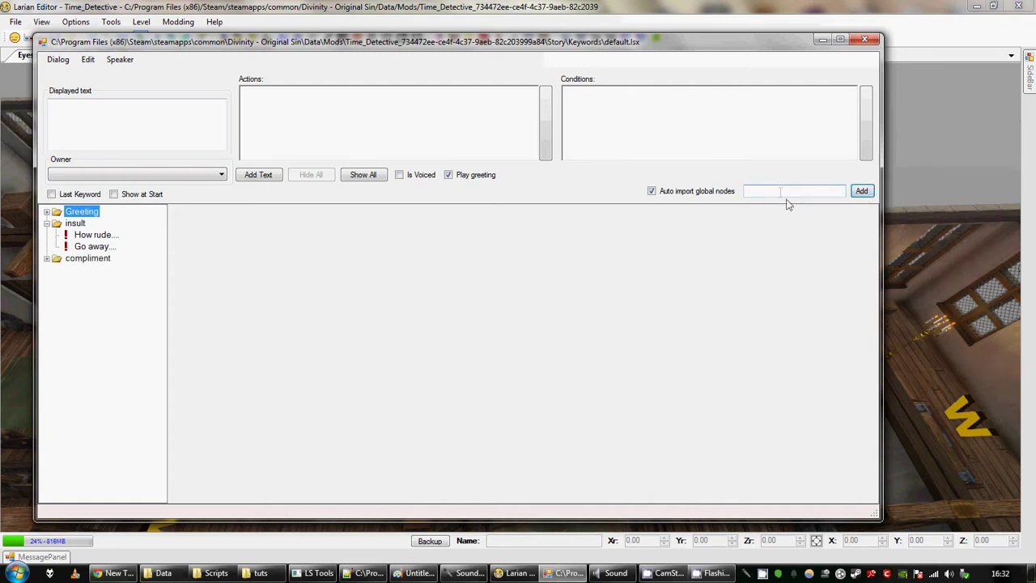
{"action": "type", "text": "compliment2"}
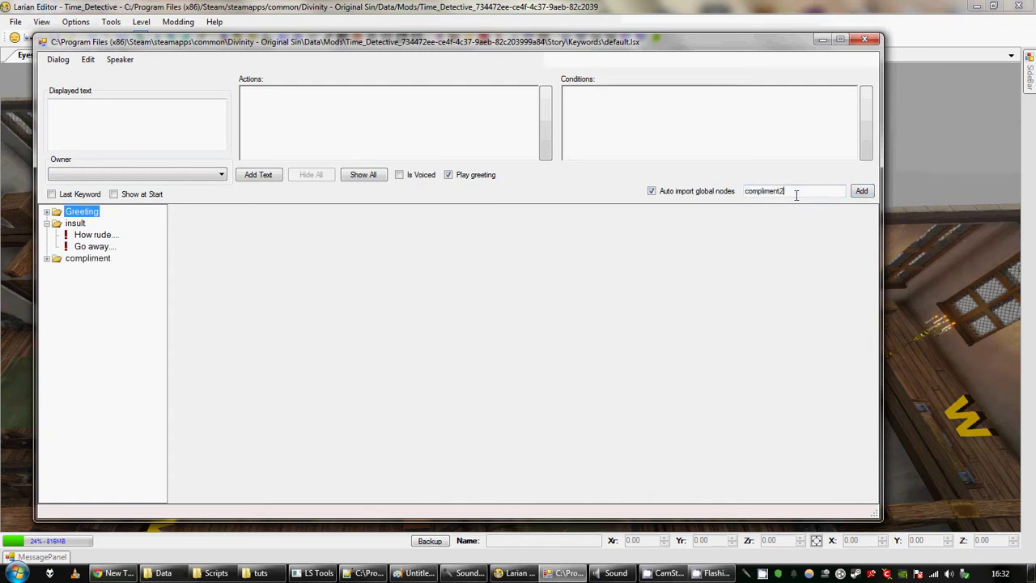
{"action": "left_click", "coordinate": [862, 191]}
Give compliment the line 'You look well nice.' with the Citizen's reply 'Thanks.'
{"action": "left_click", "coordinate": [87, 257]}
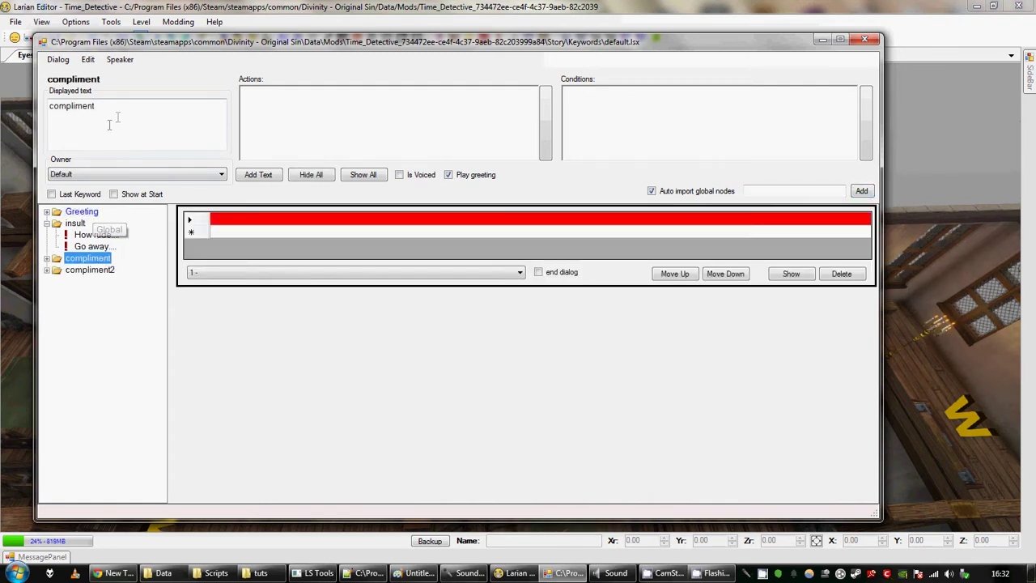
{"action": "type", "text": "You lok we"}
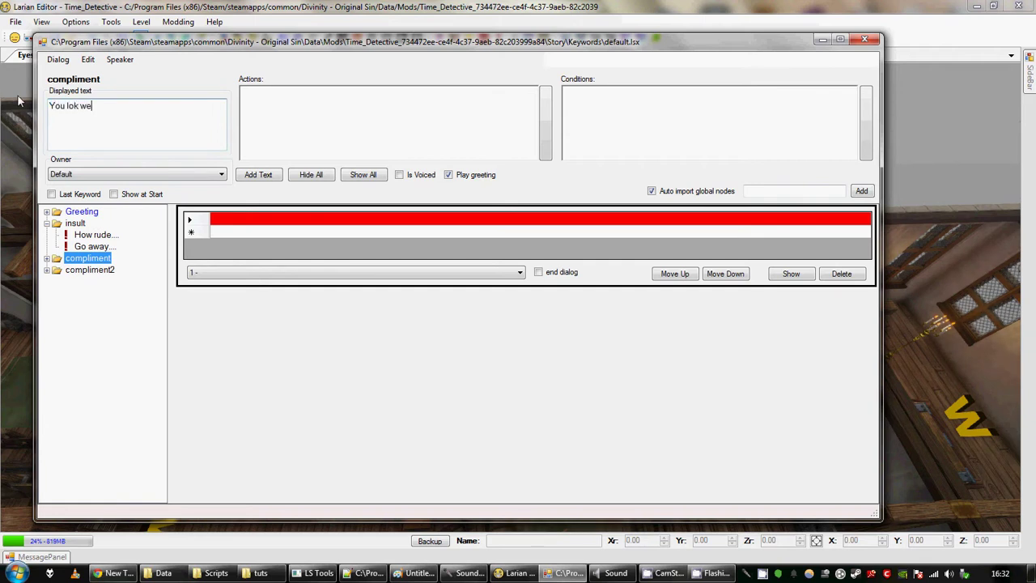
{"action": "key", "text": "BackSpace"}
{"action": "key", "text": "BackSpace"}
{"action": "key", "text": "BackSpace"}
{"action": "key", "text": "BackSpace"}
{"action": "type", "text": "ok well nice."}
{"action": "left_click", "coordinate": [237, 215]}
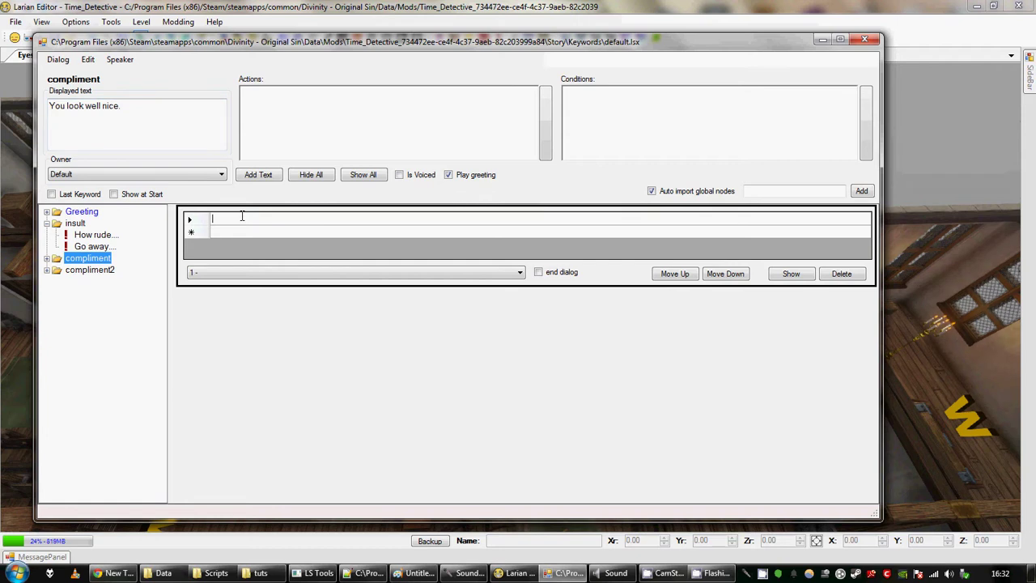
{"action": "type", "text": "Thanks."}
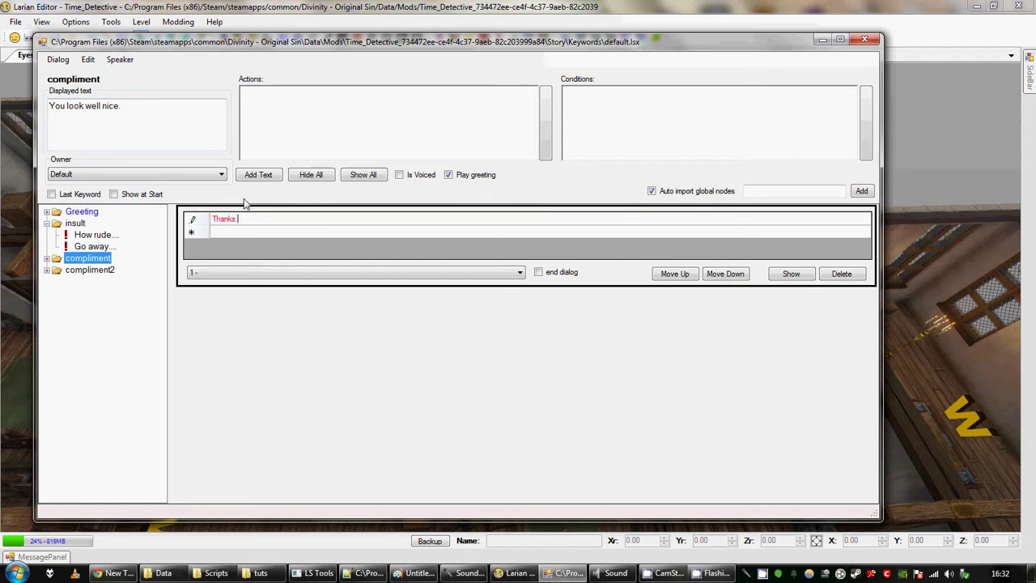
Give compliment2 the line 'You smell well nice.' with the reply 'Thanks again.'
{"action": "left_click", "coordinate": [110, 270]}
{"action": "left_click_drag", "start_coordinate": [101, 106], "coordinate": [4, 97]}
{"action": "type", "text": "You "}
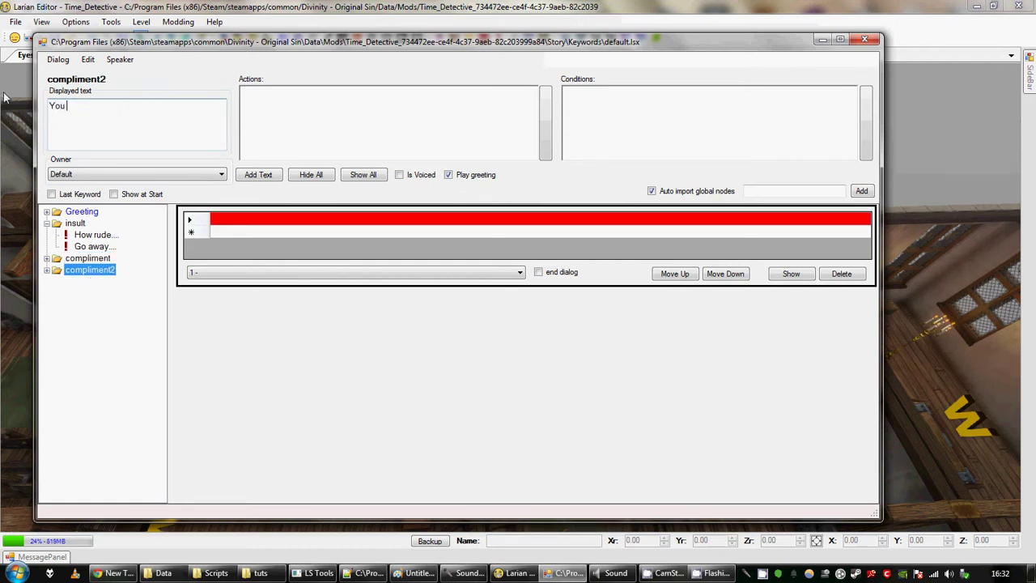
{"action": "type", "text": "smell well nice."}
{"action": "left_click", "coordinate": [235, 220]}
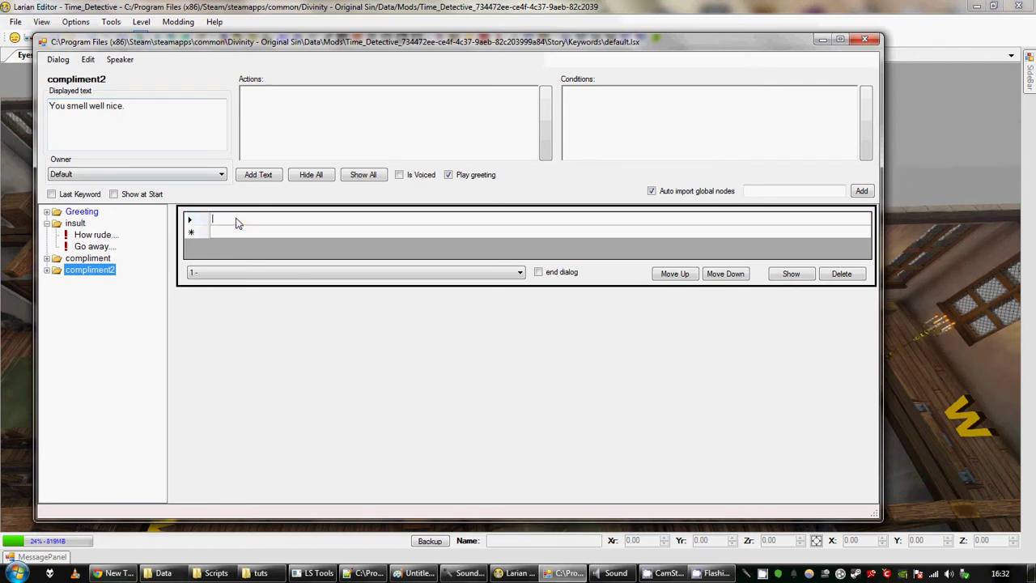
{"action": "type", "text": "Thanks again"}
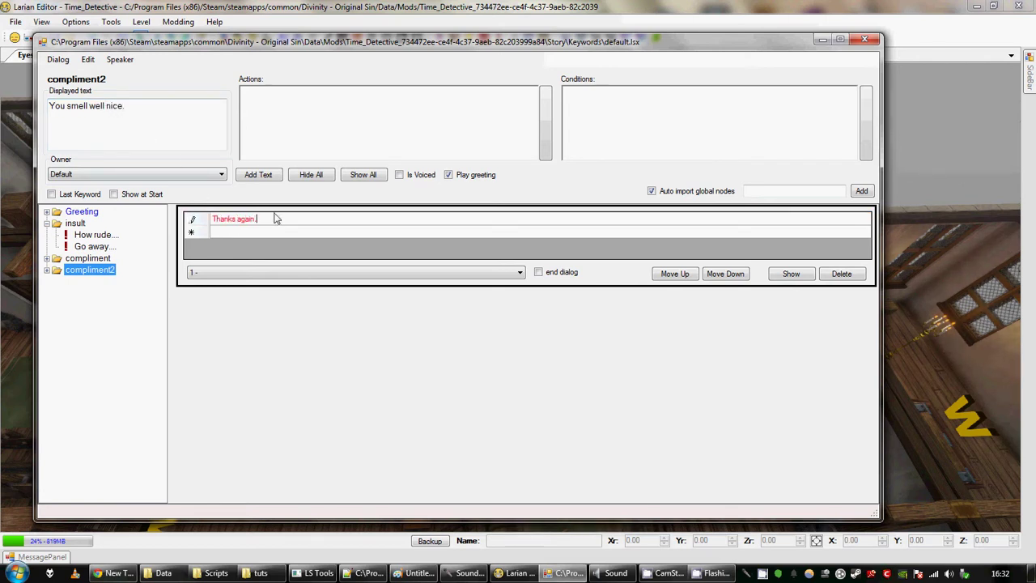
{"action": "left_click", "coordinate": [110, 258]}
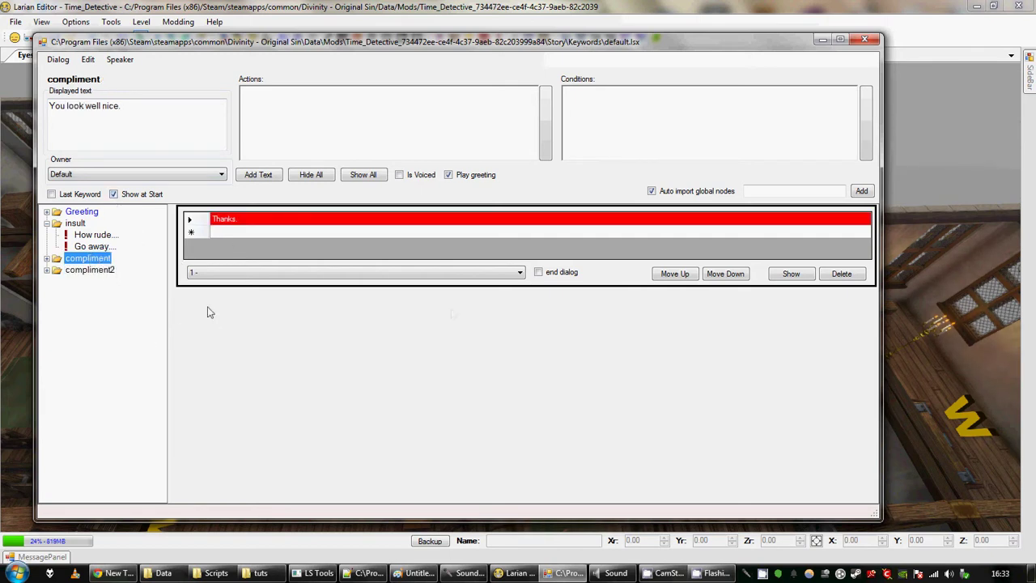
Reload default.lsx and select the 'Thanks.' reply under compliment
{"action": "left_click", "coordinate": [788, 274]}
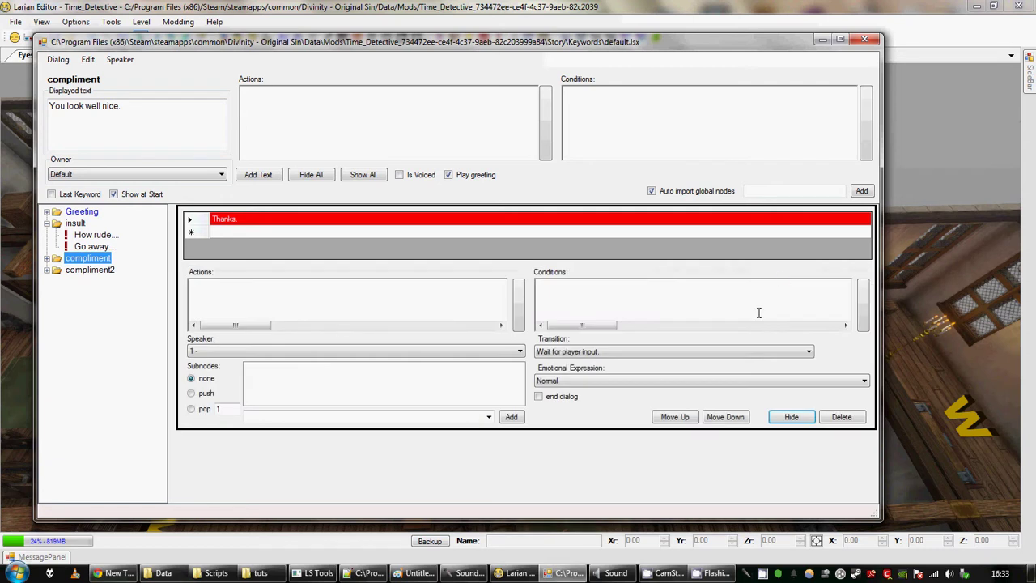
{"action": "left_click_drag", "start_coordinate": [63, 280], "coordinate": [65, 246]}
{"action": "left_click", "coordinate": [89, 269]}
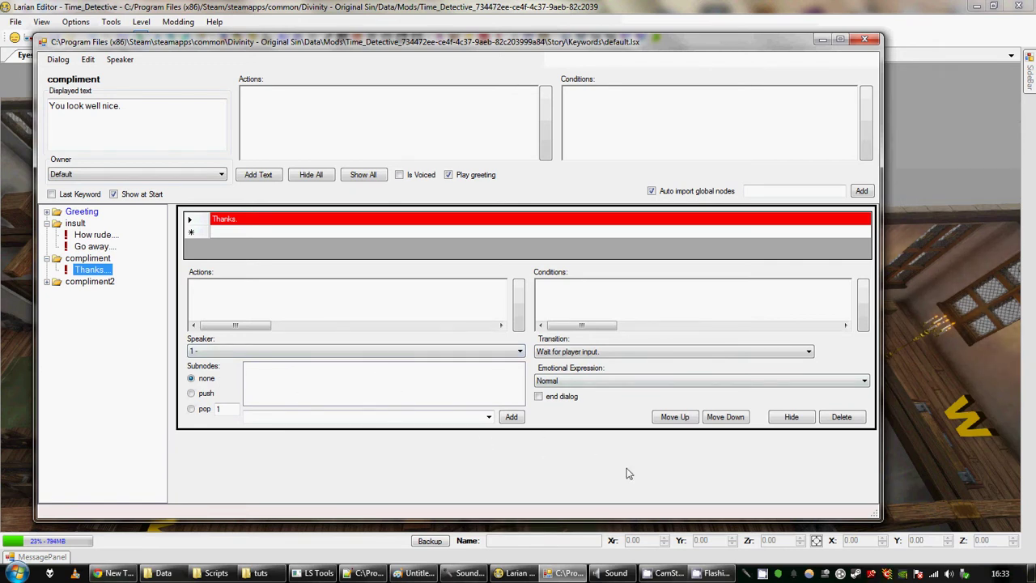
{"action": "left_click", "coordinate": [57, 59]}
{"action": "left_click", "coordinate": [57, 59]}
{"action": "left_click", "coordinate": [57, 59]}
{"action": "left_click", "coordinate": [73, 131]}
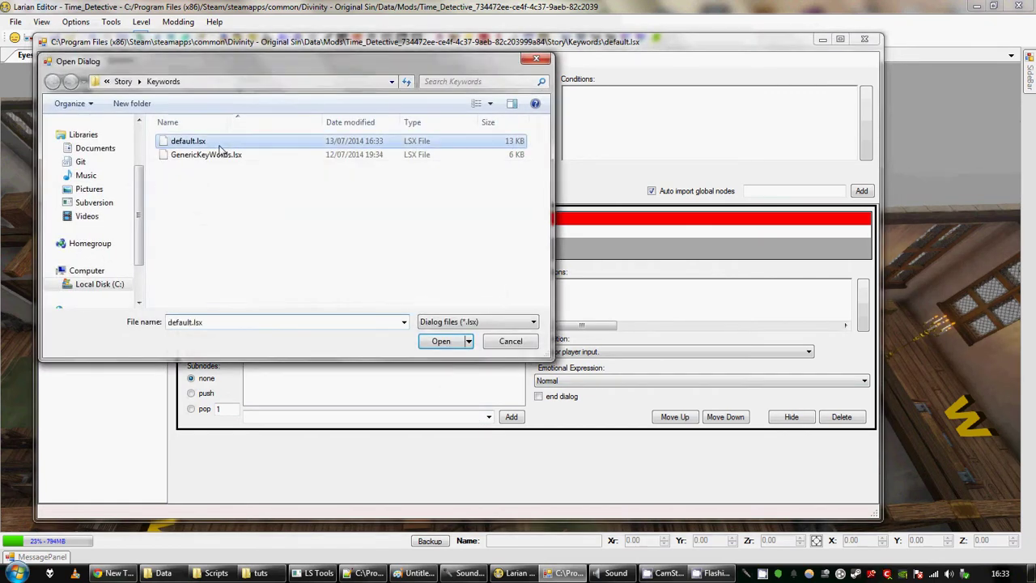
{"action": "left_click", "coordinate": [429, 341]}
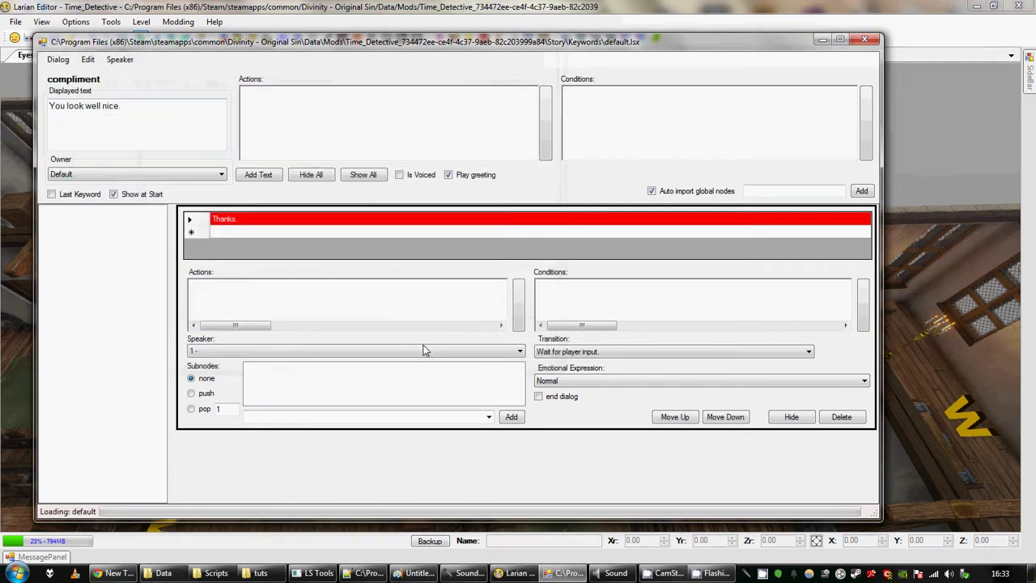
{"action": "double_click", "coordinate": [77, 235]}
{"action": "left_click", "coordinate": [86, 246]}
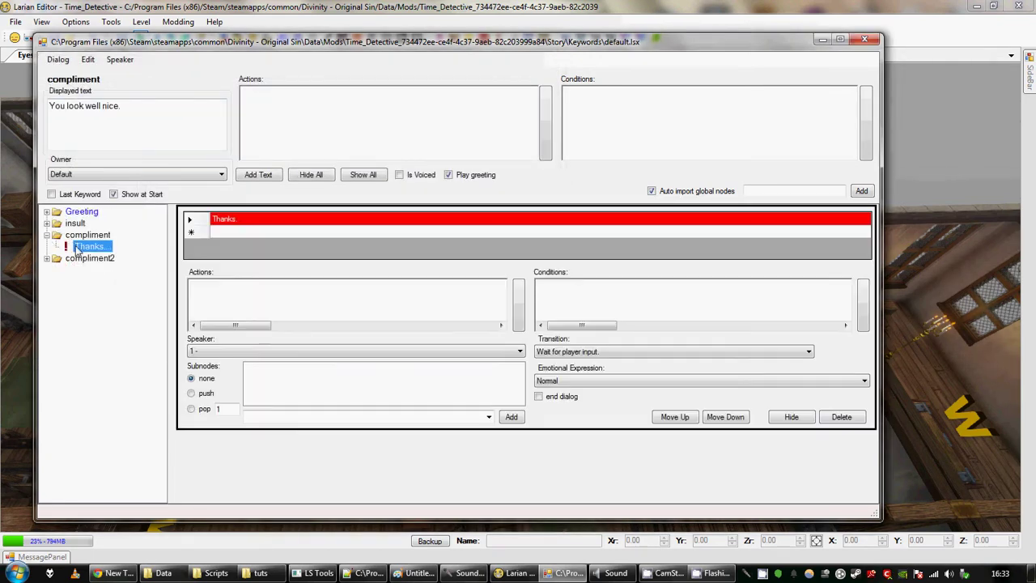
Attach compliment2 as a follow-up subnode of the 'Thanks.' reply
{"action": "left_click", "coordinate": [489, 416]}
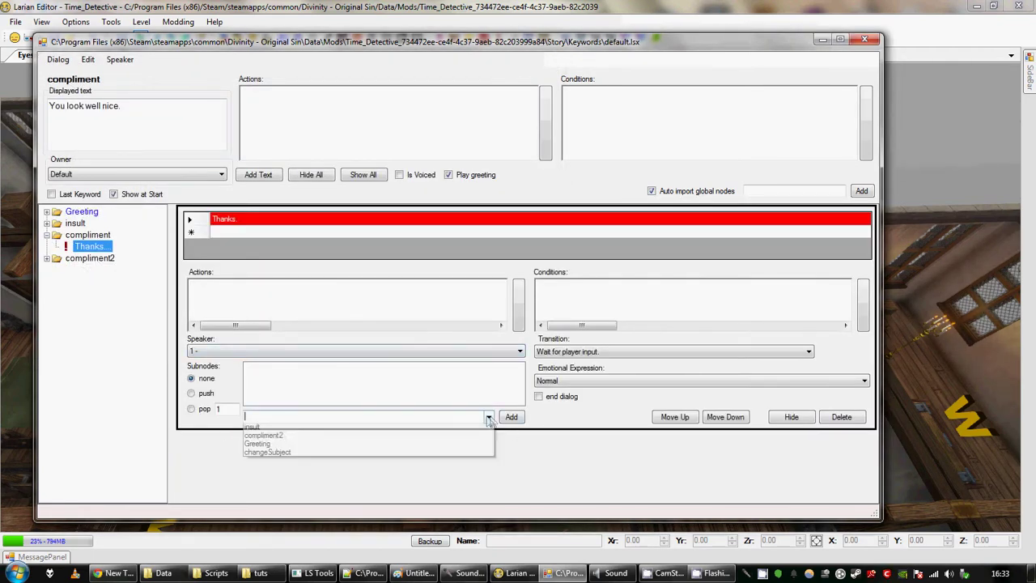
{"action": "left_click", "coordinate": [288, 455]}
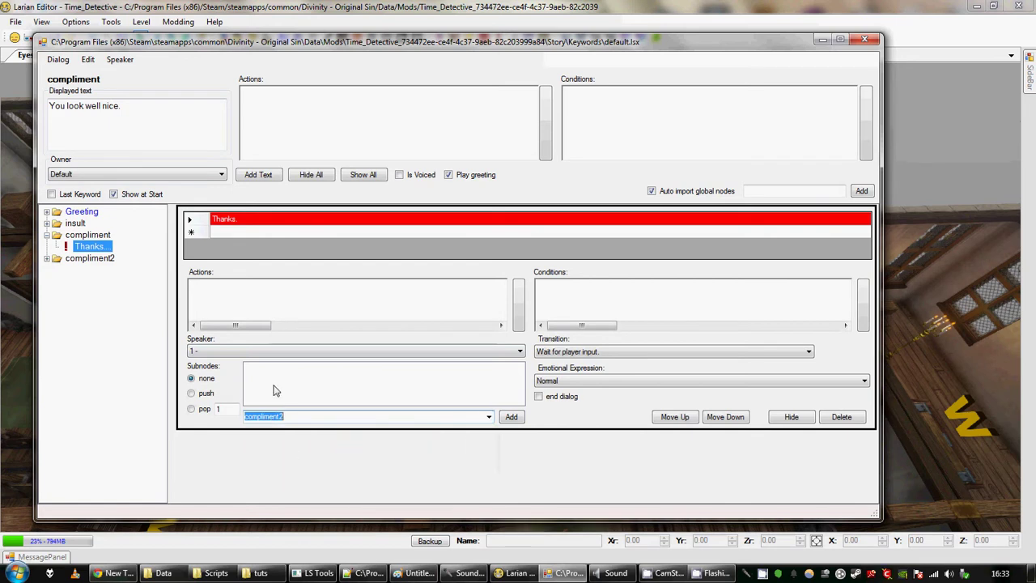
{"action": "left_click", "coordinate": [511, 417]}
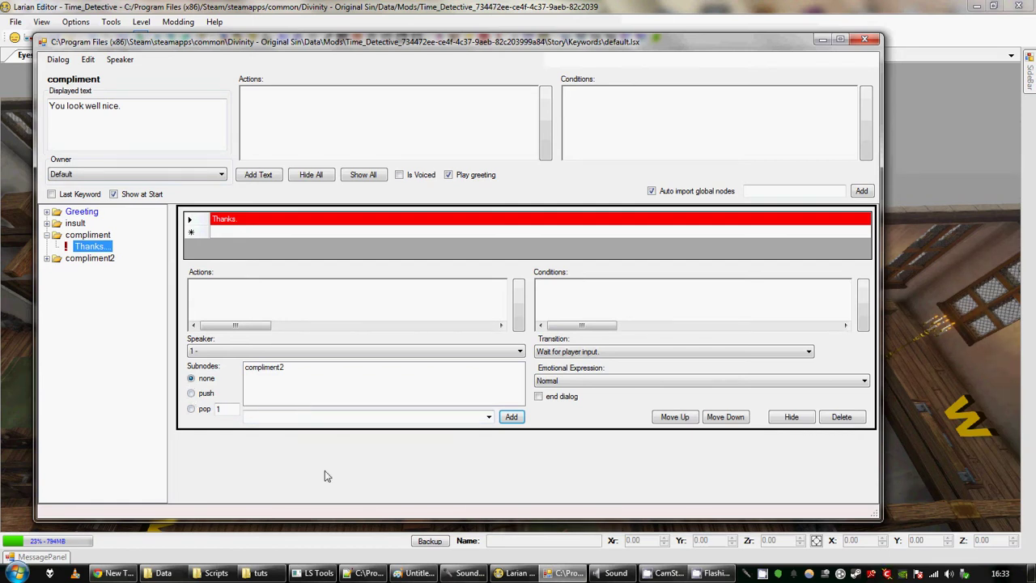
Save default.lsx and close the keyword dialog editor
{"action": "left_click", "coordinate": [57, 60]}
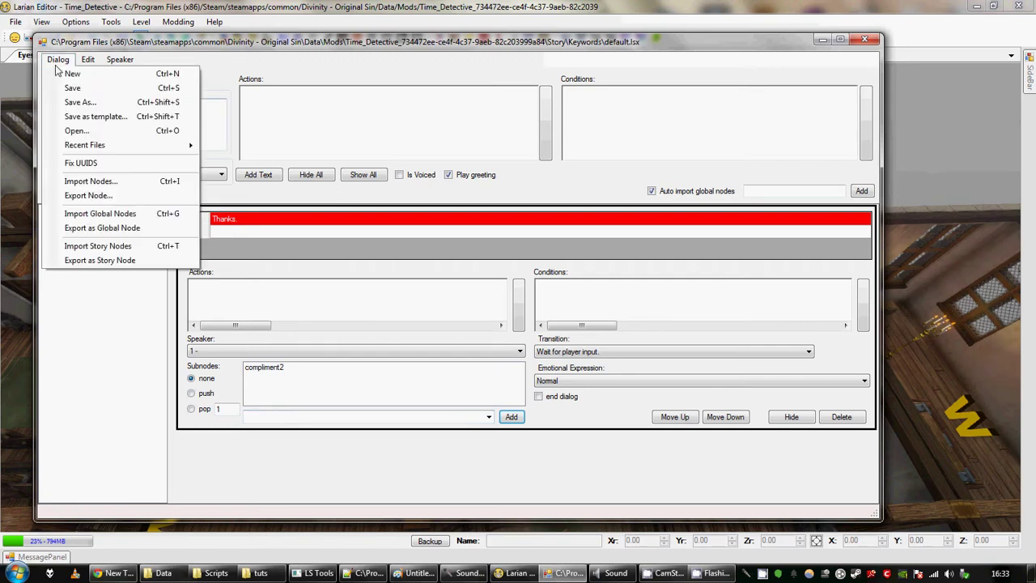
{"action": "left_click", "coordinate": [61, 90]}
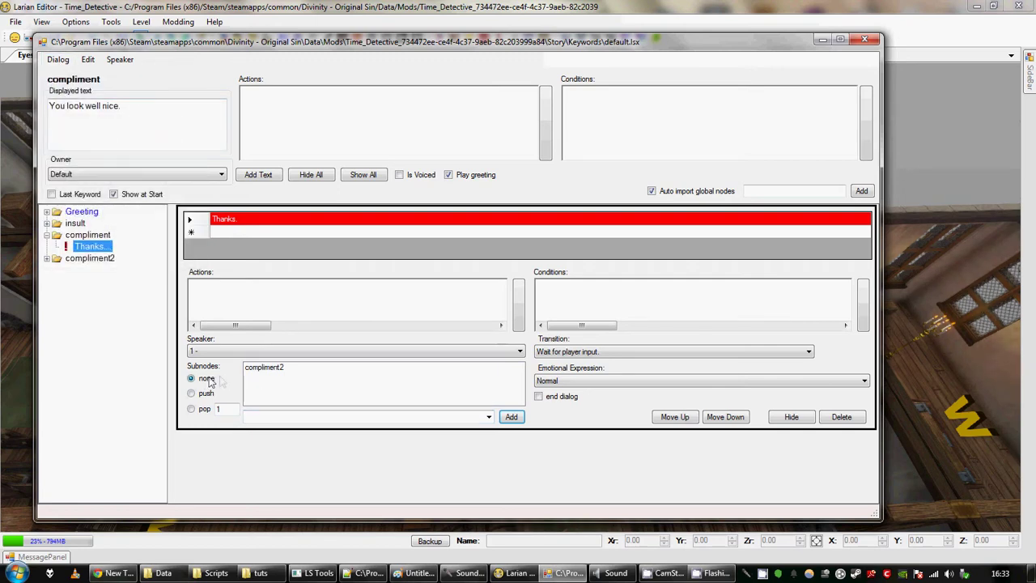
{"action": "left_click", "coordinate": [864, 39]}
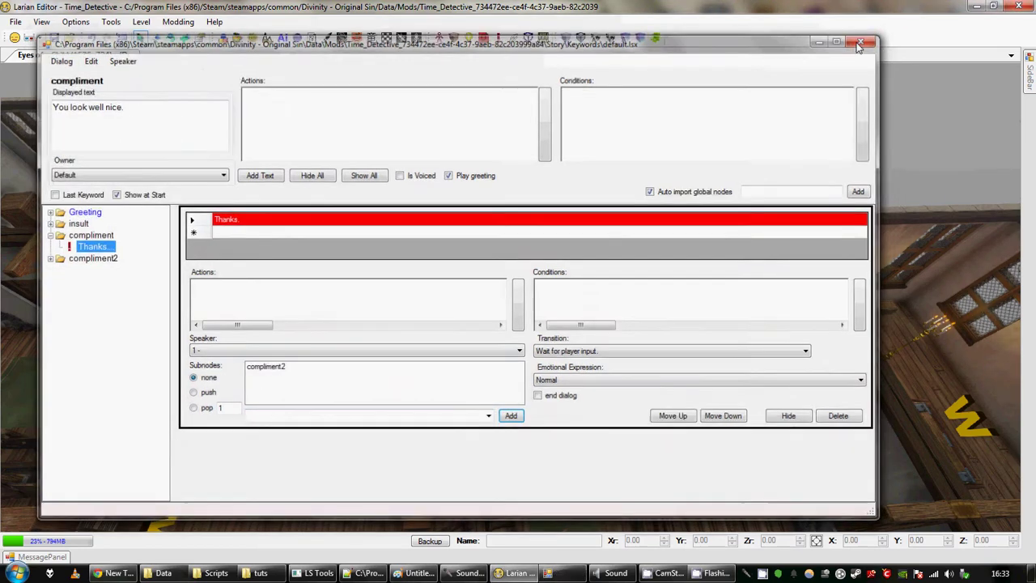
In game mode, compliment the citizen with 'You look well nice.', then pick 'You smell well nice.' and the insult
{"action": "left_click", "coordinate": [14, 38]}
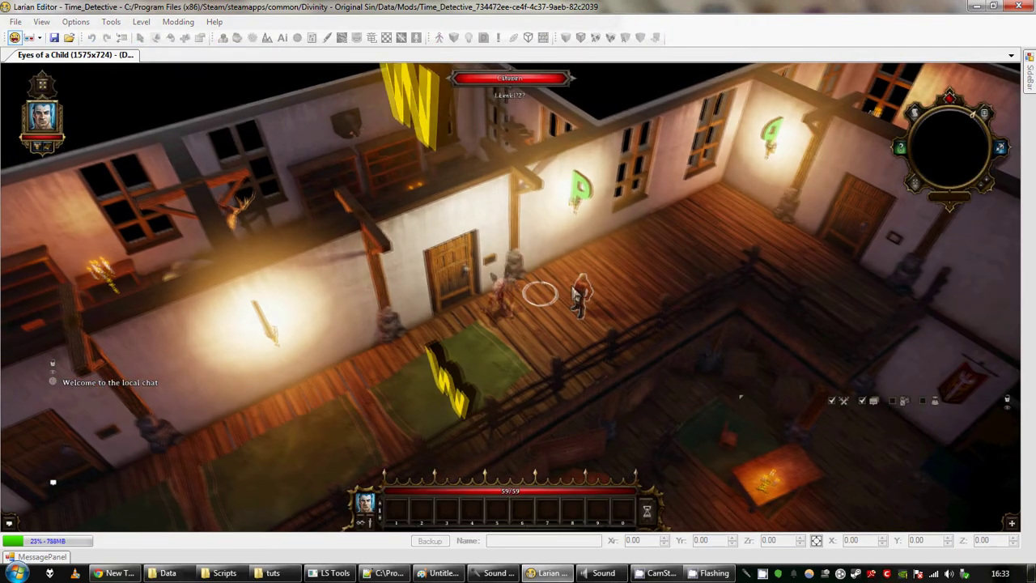
{"action": "left_click", "coordinate": [561, 333]}
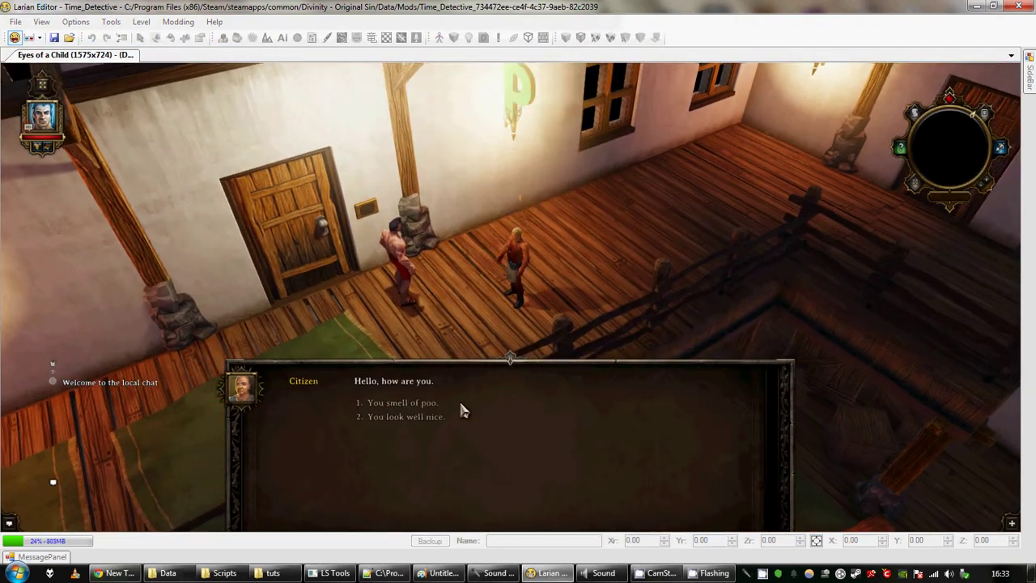
{"action": "left_click", "coordinate": [439, 423]}
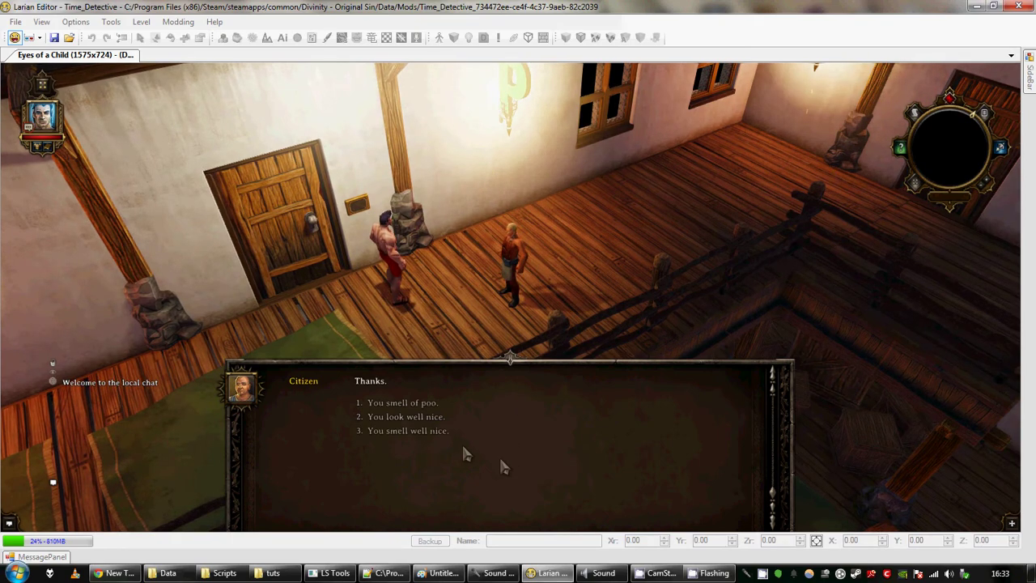
{"action": "left_click", "coordinate": [433, 437]}
{"action": "left_click", "coordinate": [398, 405]}
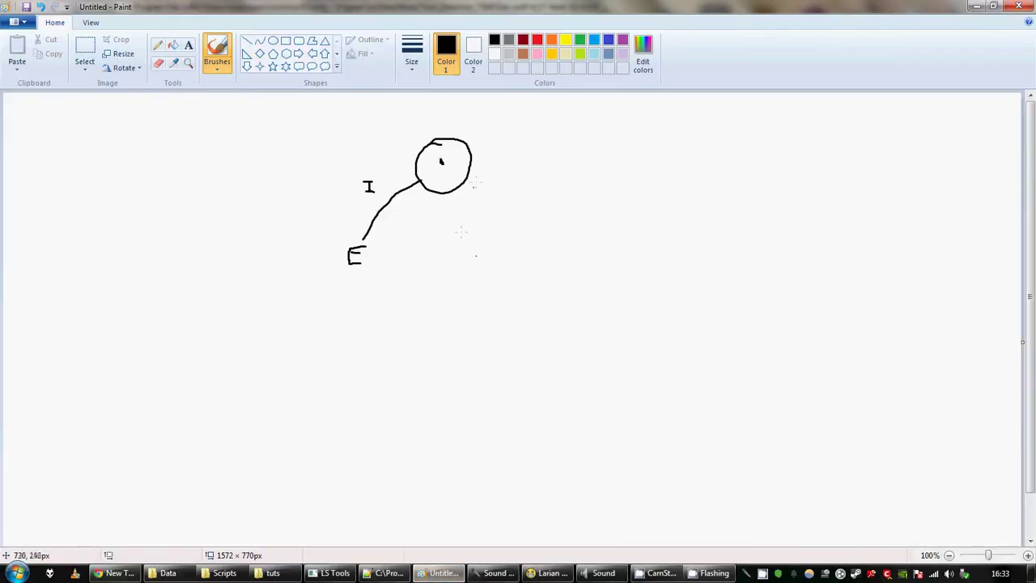
Sketch two curved branches, C and C2, off the circle's right side, then go back to Larian Editor
{"action": "mouse_move", "coordinate": [471, 168]}
{"action": "left_mouse_down"}
{"action": "mouse_move", "coordinate": [501, 203]}
{"action": "mouse_move", "coordinate": [530, 290]}
{"action": "left_mouse_up"}
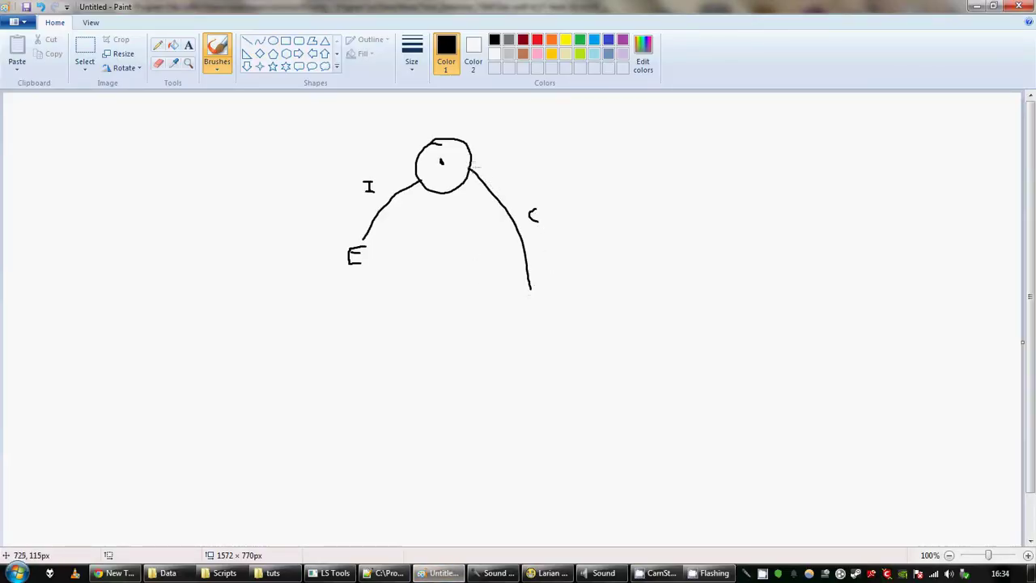
{"action": "mouse_move", "coordinate": [519, 171]}
{"action": "left_mouse_down"}
{"action": "mouse_move", "coordinate": [563, 216]}
{"action": "mouse_move", "coordinate": [573, 279]}
{"action": "left_mouse_up"}
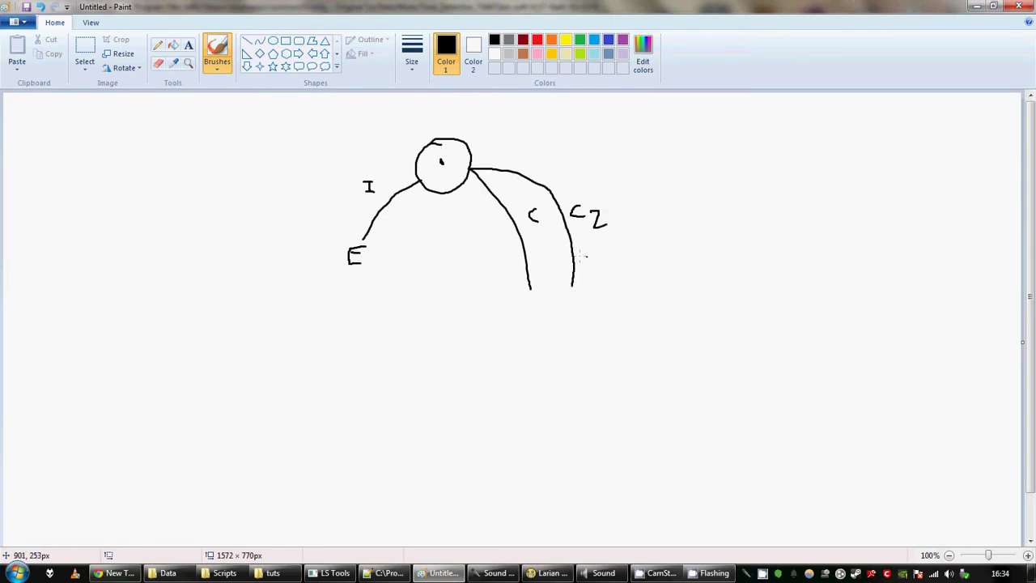
{"action": "left_click", "coordinate": [547, 573]}
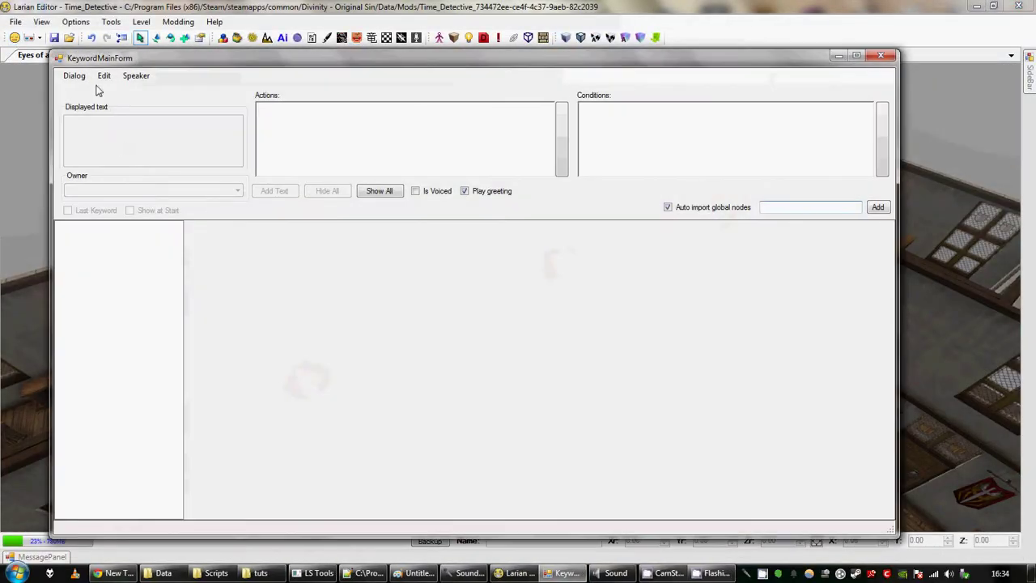
Open the default.lsx dialog file
{"action": "left_click", "coordinate": [73, 76]}
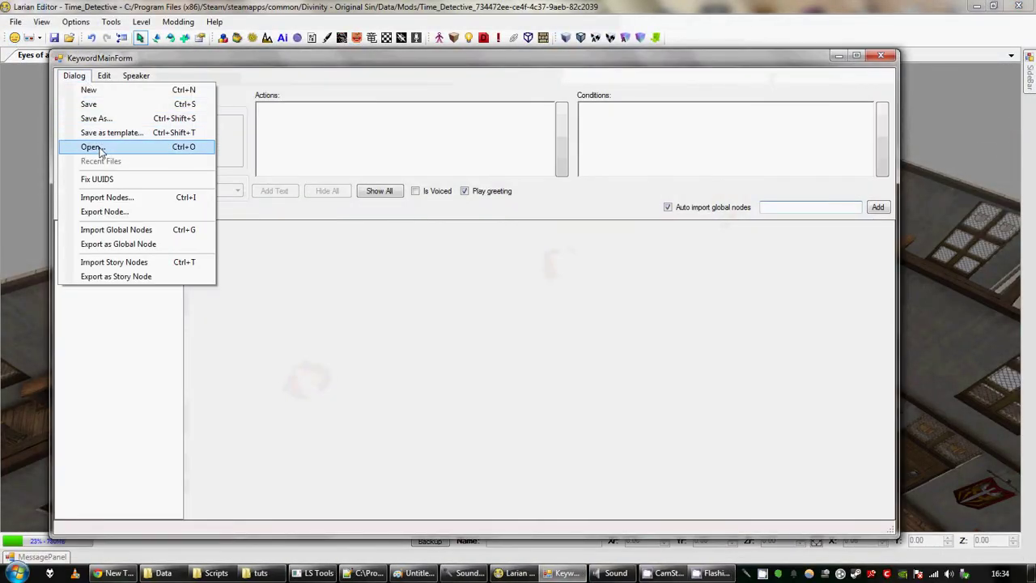
{"action": "left_click", "coordinate": [91, 144]}
{"action": "double_click", "coordinate": [206, 158]}
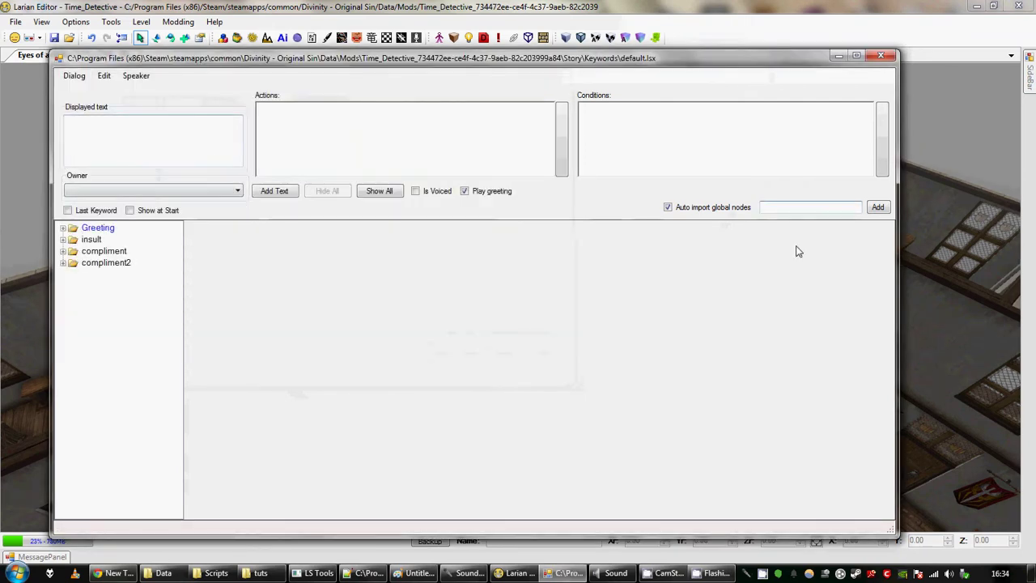
Add info, town and secret as global keyword nodes
{"action": "left_click", "coordinate": [795, 208]}
{"action": "type", "text": "info"}
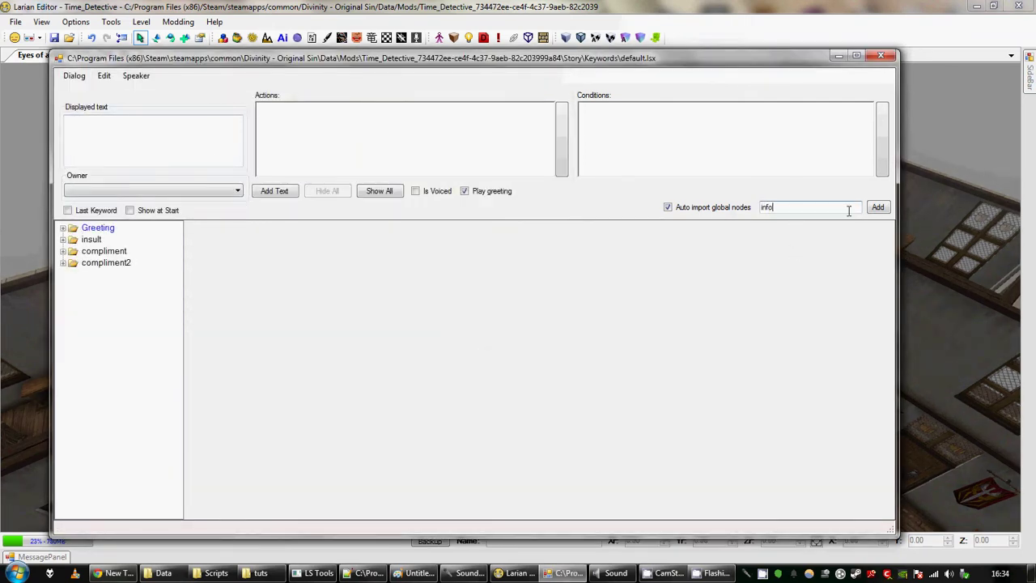
{"action": "left_click", "coordinate": [877, 209]}
{"action": "type", "text": "Town"}
{"action": "key", "text": "BackSpace"}
{"action": "key", "text": "BackSpace"}
{"action": "key", "text": "BackSpace"}
{"action": "key", "text": "BackSpace"}
{"action": "type", "text": "town"}
{"action": "key", "text": "Return"}
{"action": "type", "text": "secret"}
{"action": "key", "text": "Return"}
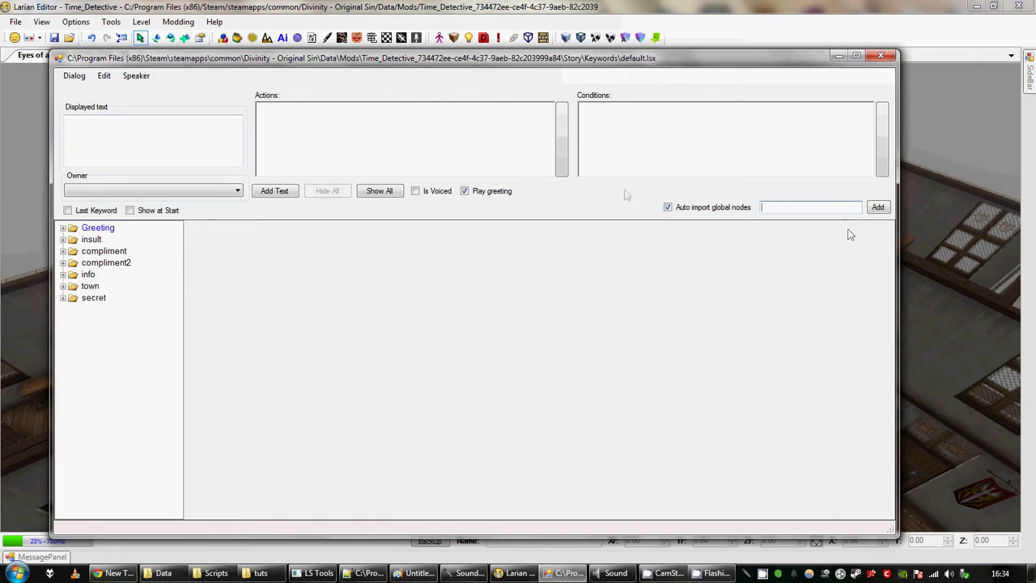
Give town the reply 'It's a terrible…', secret 'I don't know any secrets.', info 'What would you like to know?'
{"action": "left_click", "coordinate": [89, 287]}
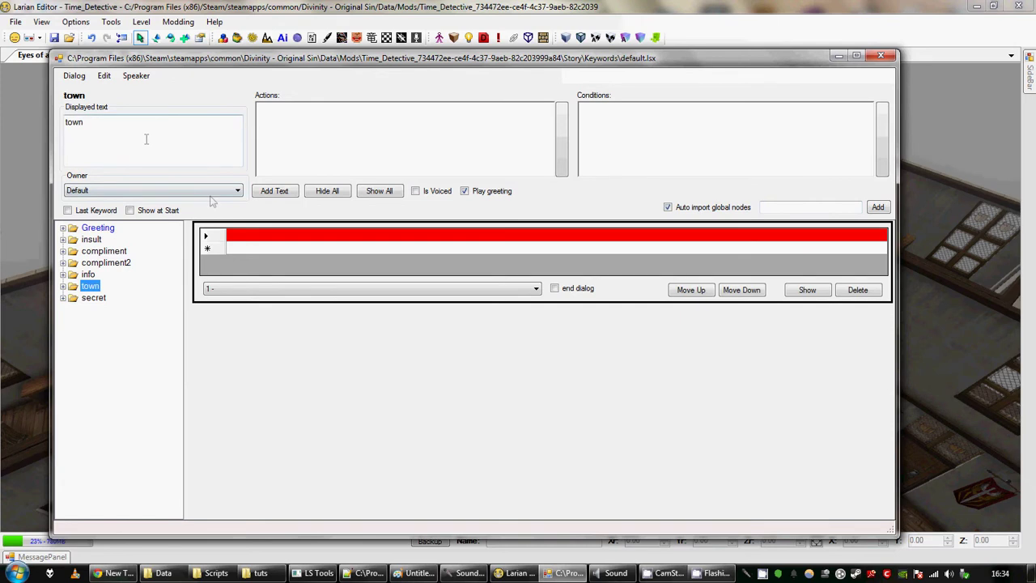
{"action": "left_click", "coordinate": [247, 239]}
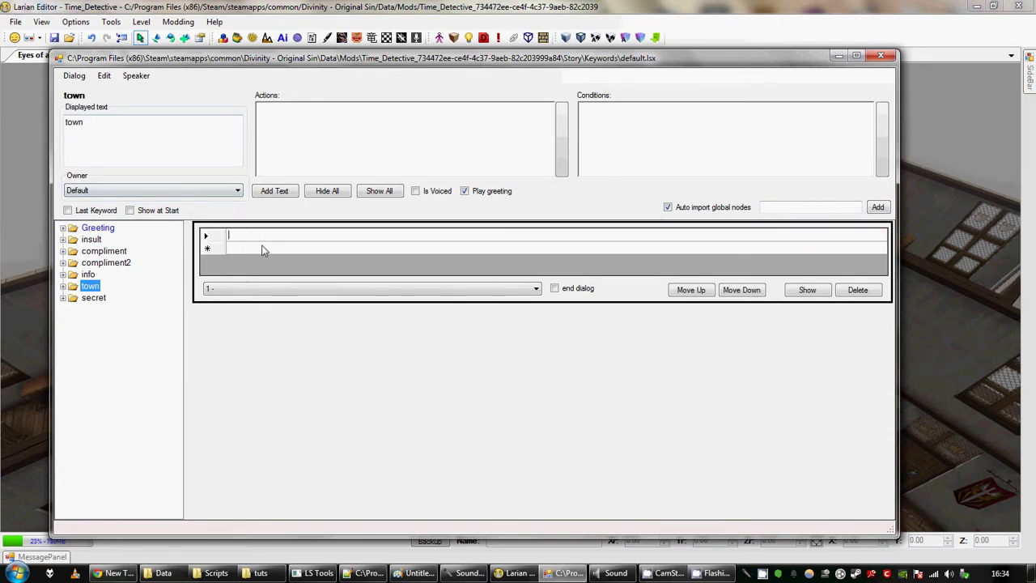
{"action": "type", "text": "It's a terrible place."}
{"action": "left_click", "coordinate": [94, 297]}
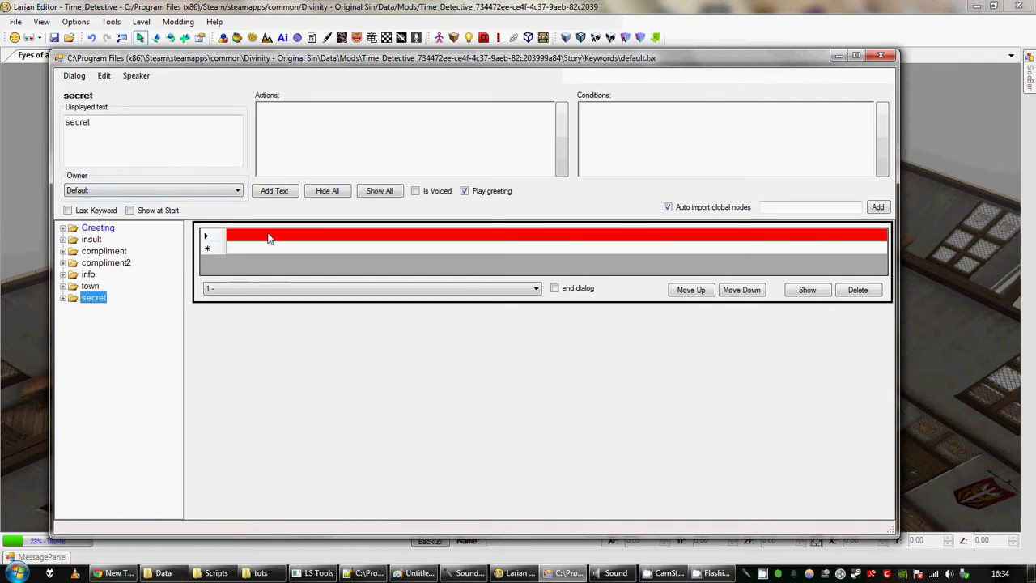
{"action": "left_click", "coordinate": [270, 236]}
{"action": "type", "text": "I don't"}
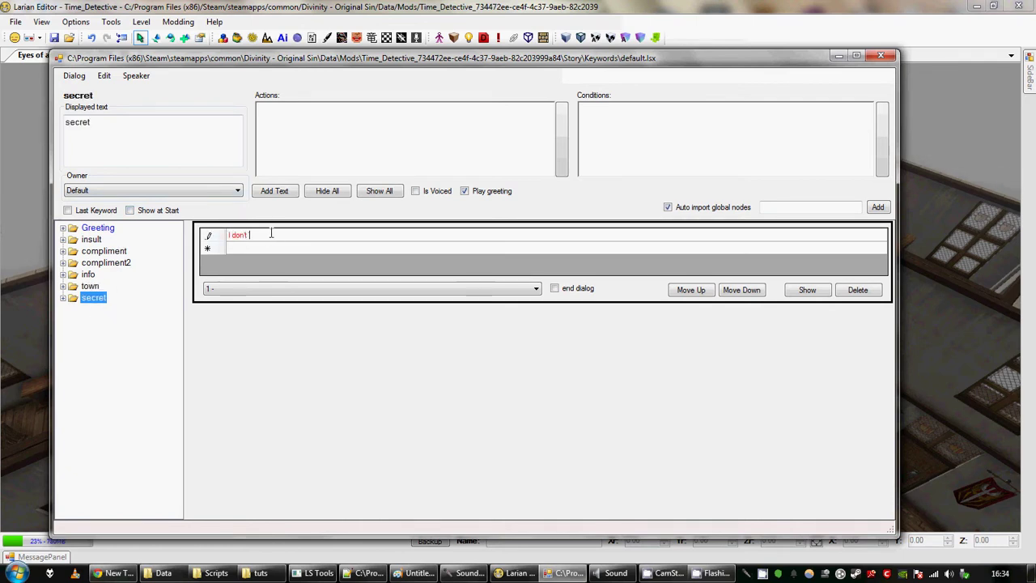
{"action": "type", "text": " know any secrets."}
{"action": "left_click", "coordinate": [87, 274]}
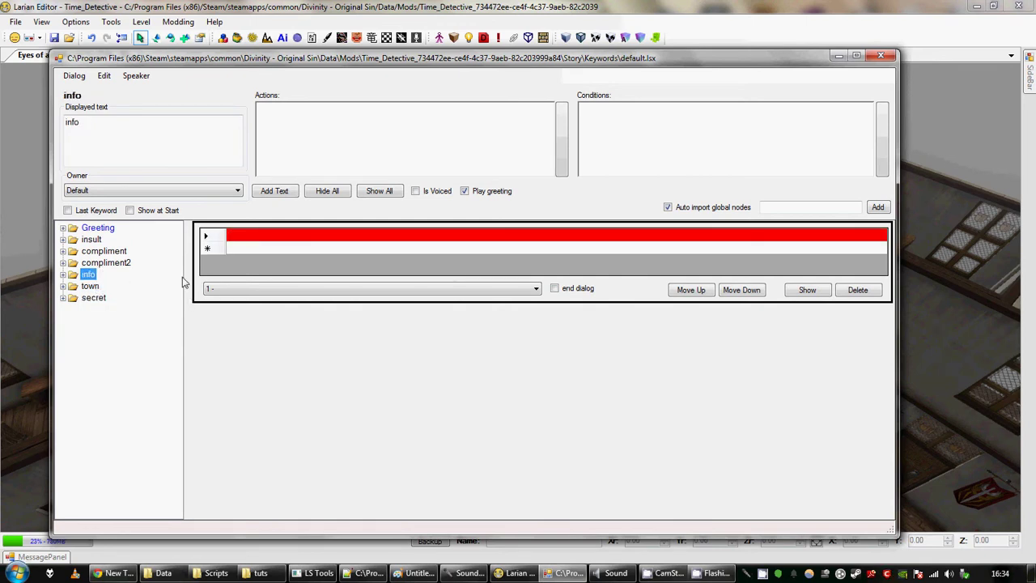
{"action": "left_click", "coordinate": [279, 238]}
{"action": "type", "text": "What woul"}
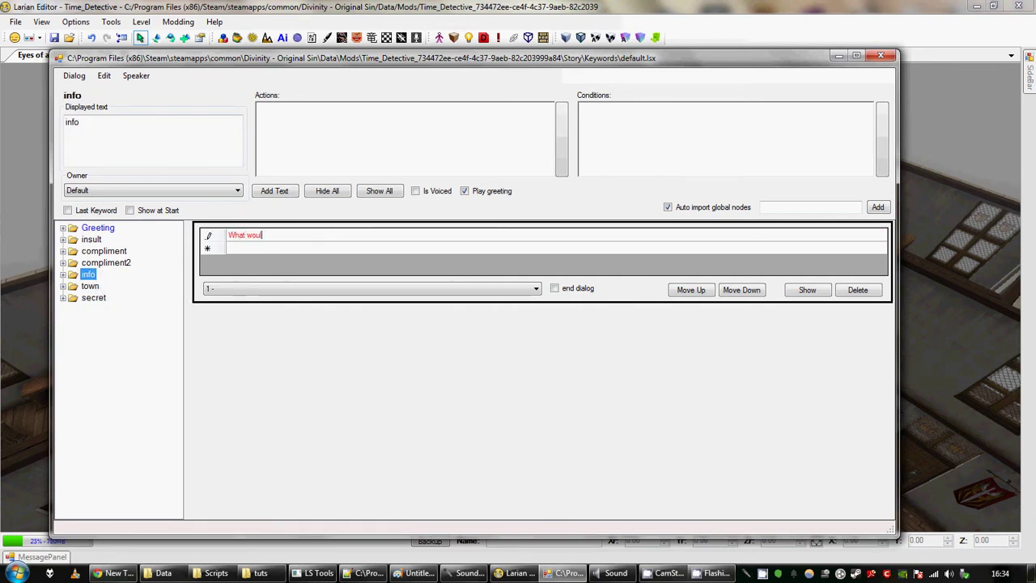
{"action": "type", "text": "d you like to know?"}
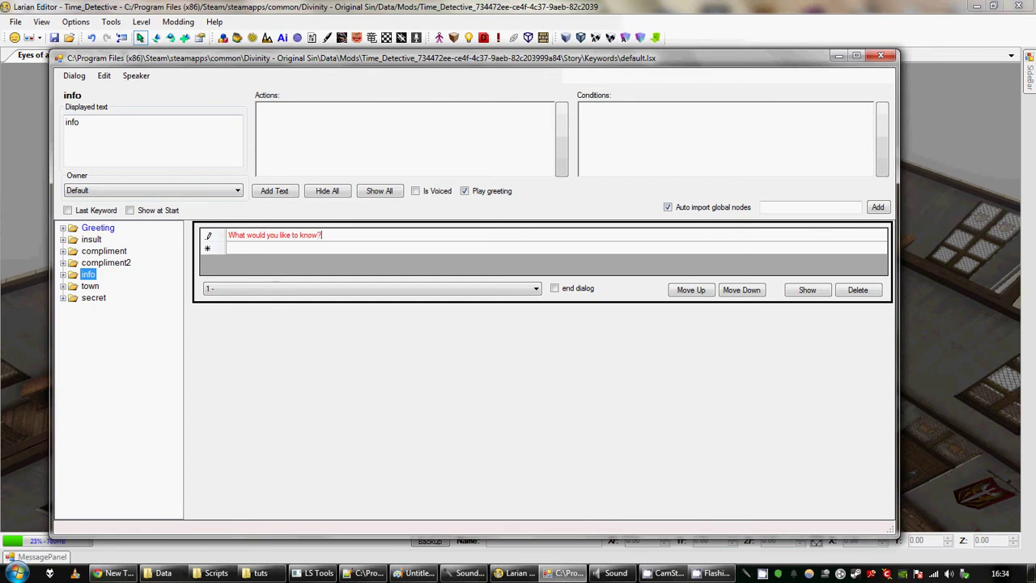
Set info's displayed text to 'Can you tell me about something?' and save the dialog
{"action": "left_click", "coordinate": [120, 160]}
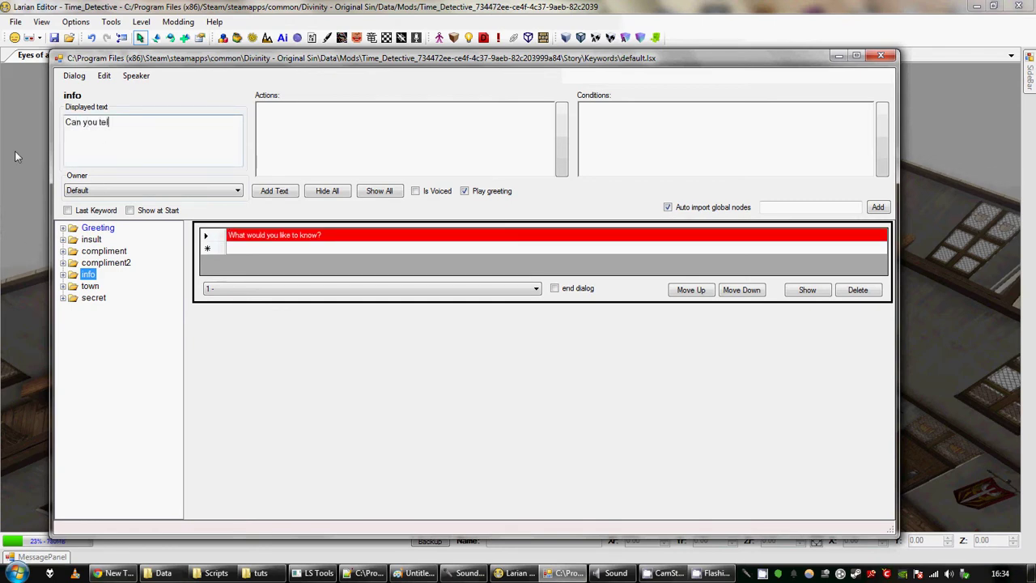
{"action": "type", "text": "Can you tell me about something?"}
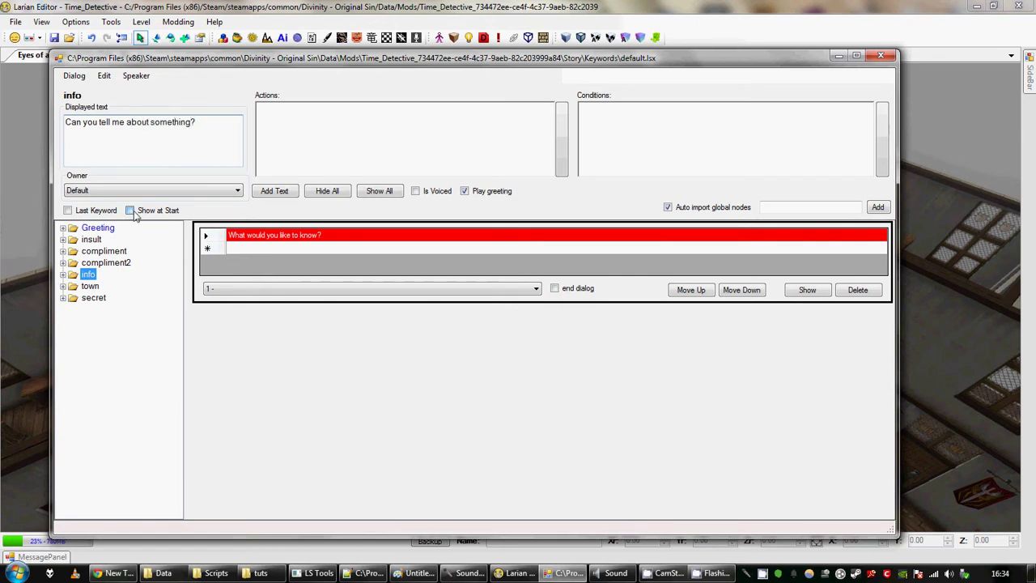
{"action": "left_click", "coordinate": [75, 76]}
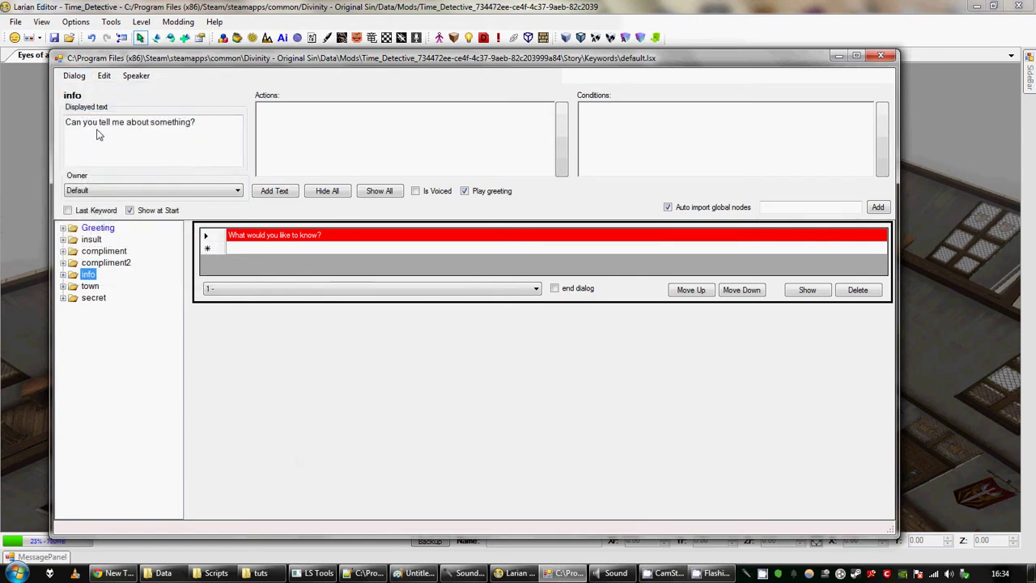
{"action": "left_click", "coordinate": [414, 573]}
Draw a vertical line labelled I down from the circle in the Paint sketch
{"action": "left_click_drag", "start_coordinate": [442, 189], "coordinate": [442, 278]}
{"action": "left_click_drag", "start_coordinate": [451, 240], "coordinate": [467, 241]}
{"action": "left_click_drag", "start_coordinate": [458, 241], "coordinate": [459, 253]}
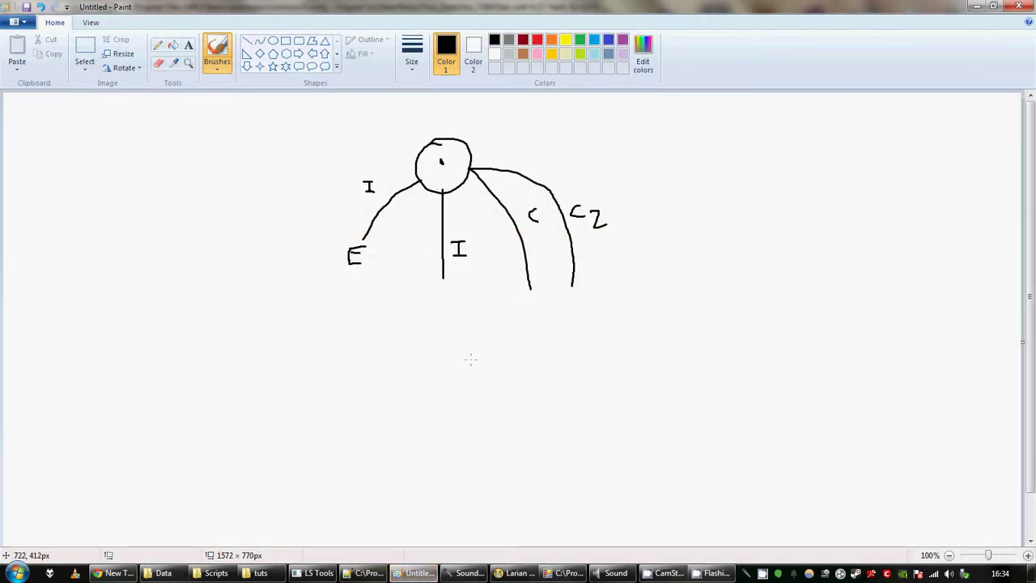
{"action": "left_click", "coordinate": [566, 573]}
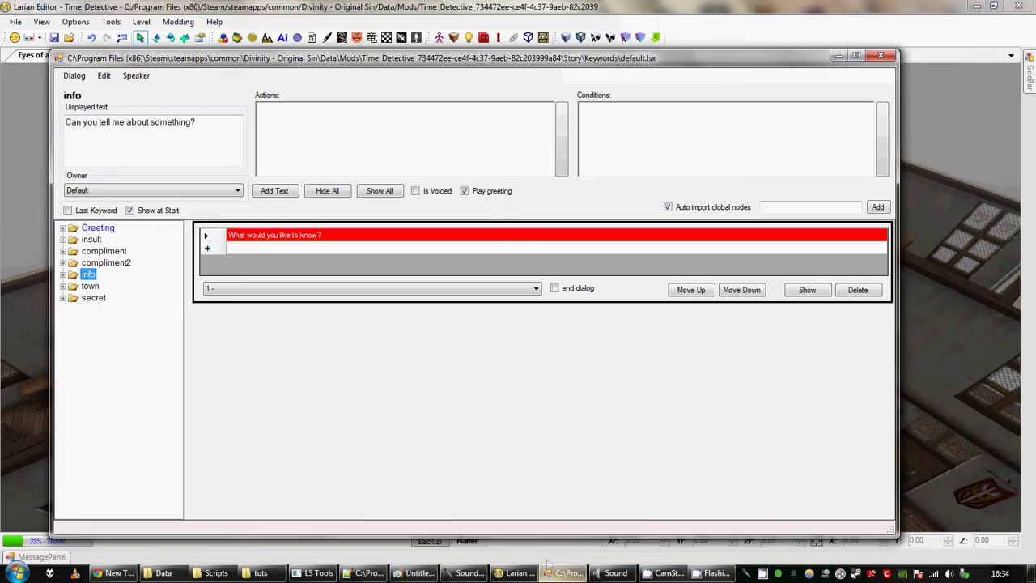
Check the town reply and the info keyword's reply line
{"action": "left_click", "coordinate": [90, 286]}
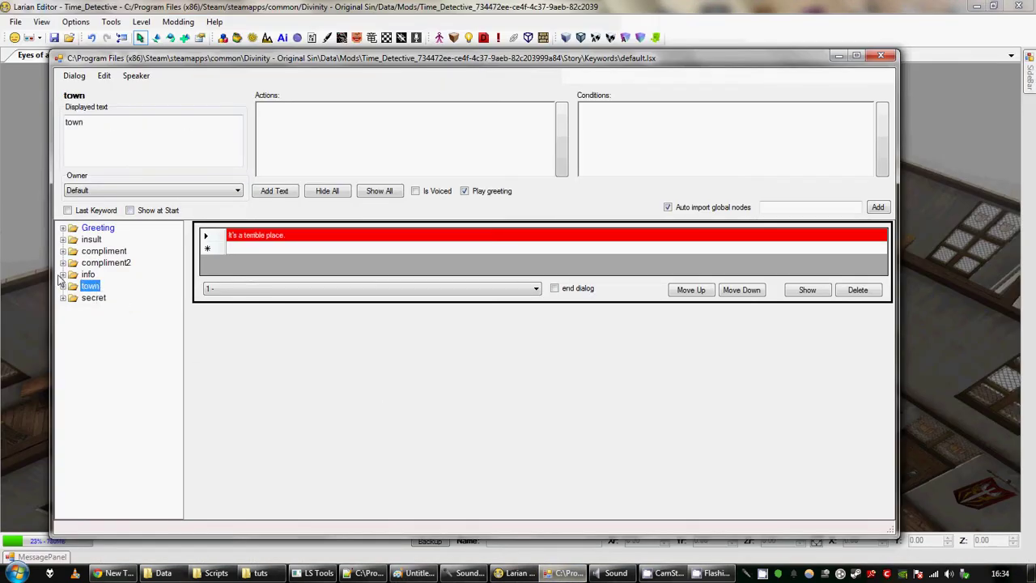
{"action": "left_click", "coordinate": [62, 275]}
{"action": "left_click", "coordinate": [113, 287]}
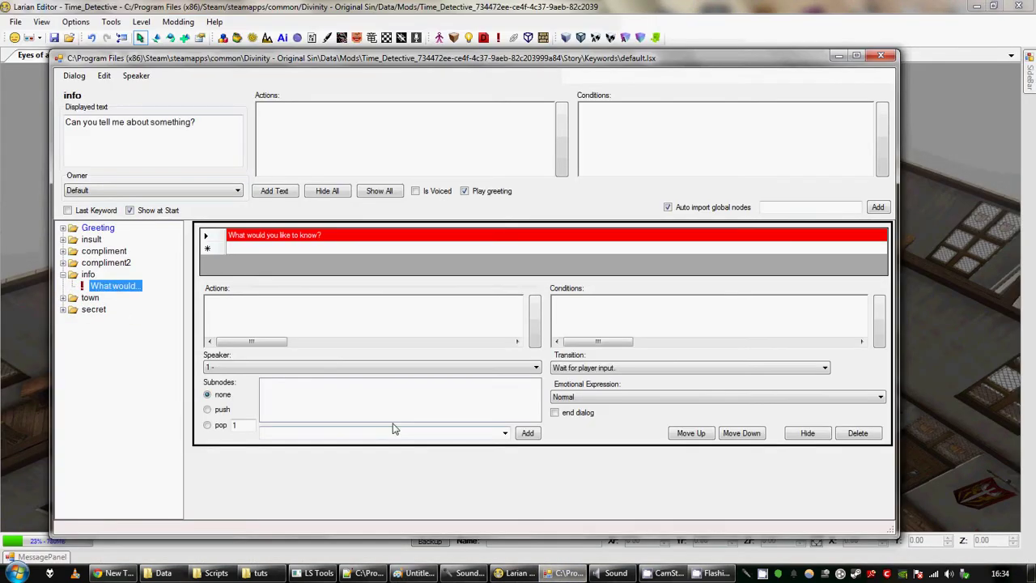
Reopen default.lsx and expand the info keyword's dialogue lines
{"action": "left_click", "coordinate": [74, 76]}
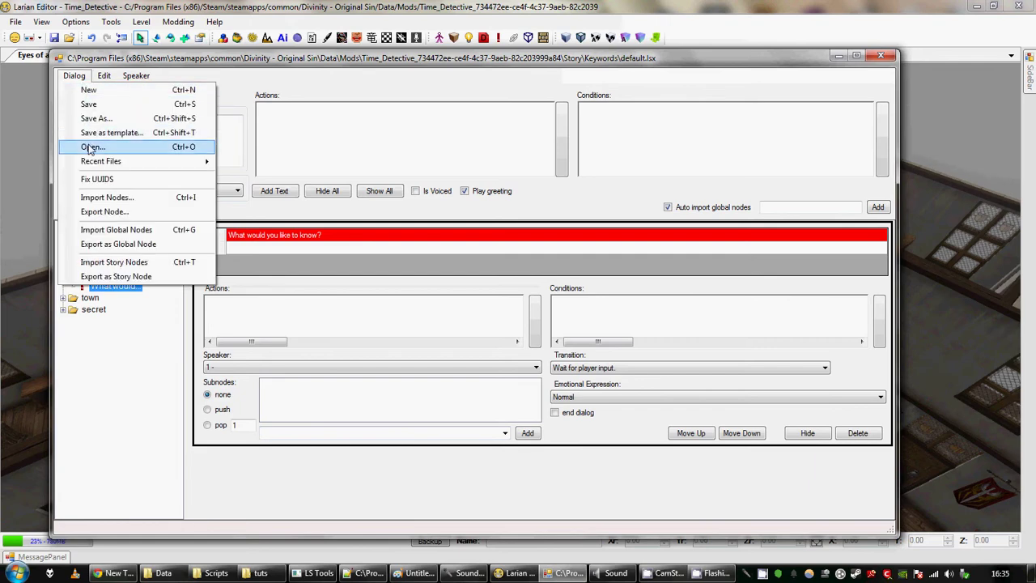
{"action": "left_click", "coordinate": [92, 147]}
{"action": "left_click", "coordinate": [202, 158]}
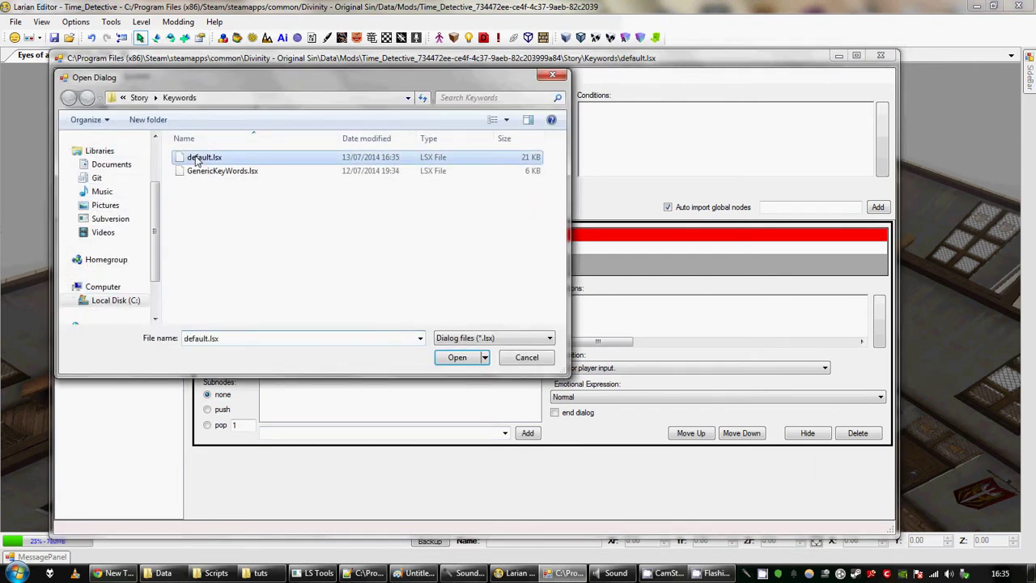
{"action": "left_click", "coordinate": [458, 358]}
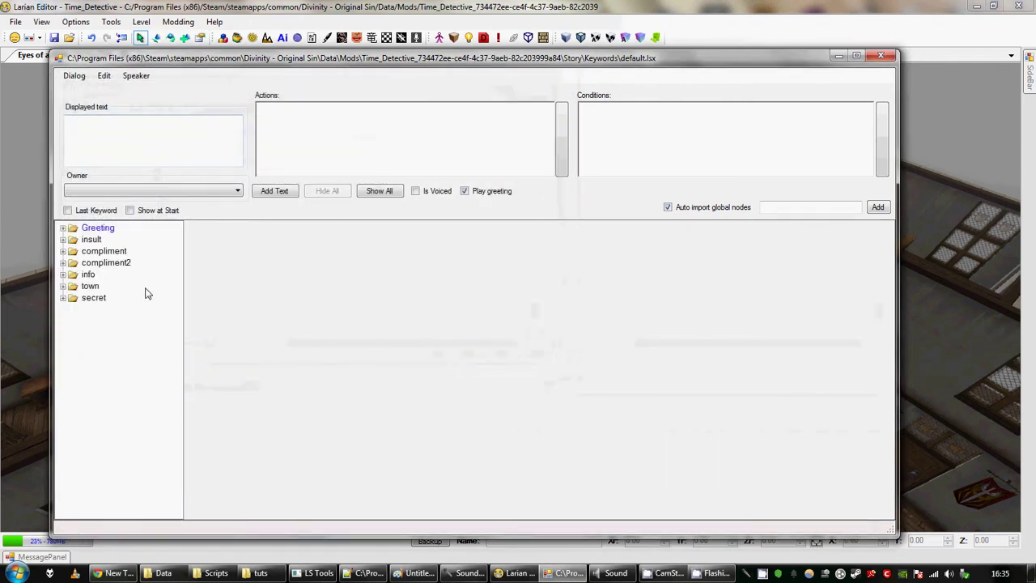
{"action": "double_click", "coordinate": [73, 275]}
Add secret and town as push subnodes of 'What would you like to know?' and save
{"action": "left_click", "coordinate": [101, 287]}
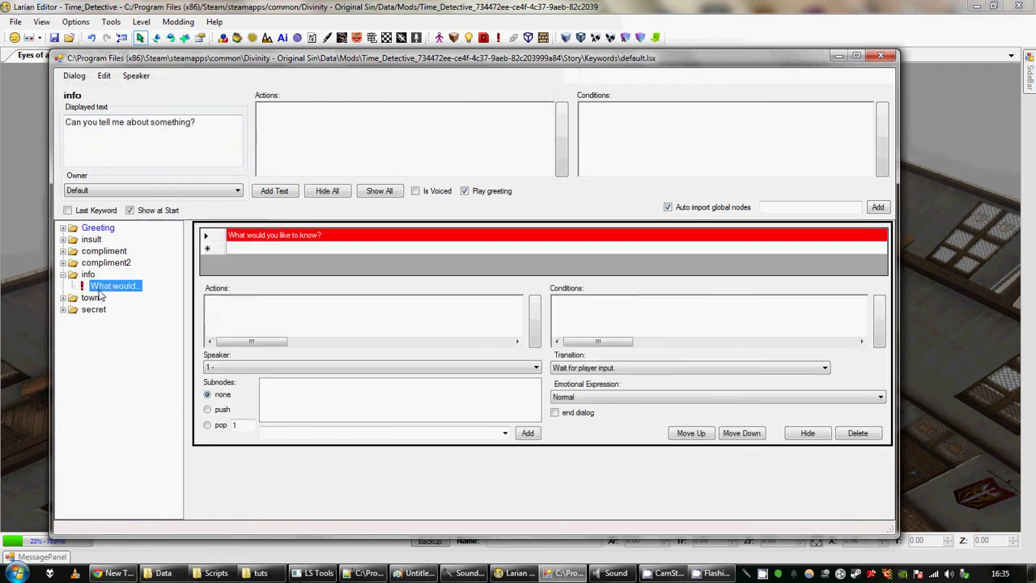
{"action": "left_click", "coordinate": [506, 434]}
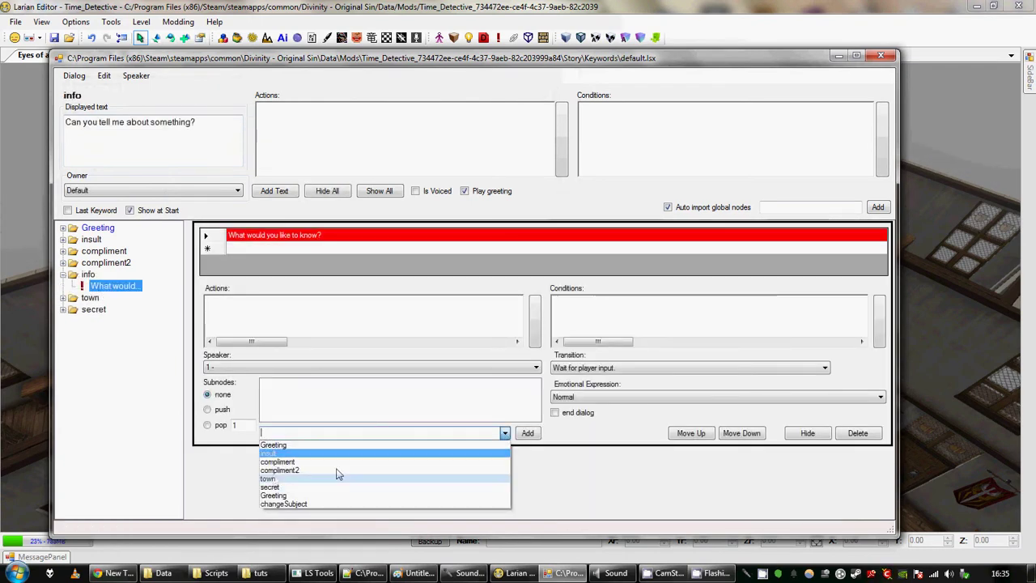
{"action": "left_click", "coordinate": [287, 487]}
{"action": "left_click", "coordinate": [527, 433]}
{"action": "left_click", "coordinate": [505, 433]}
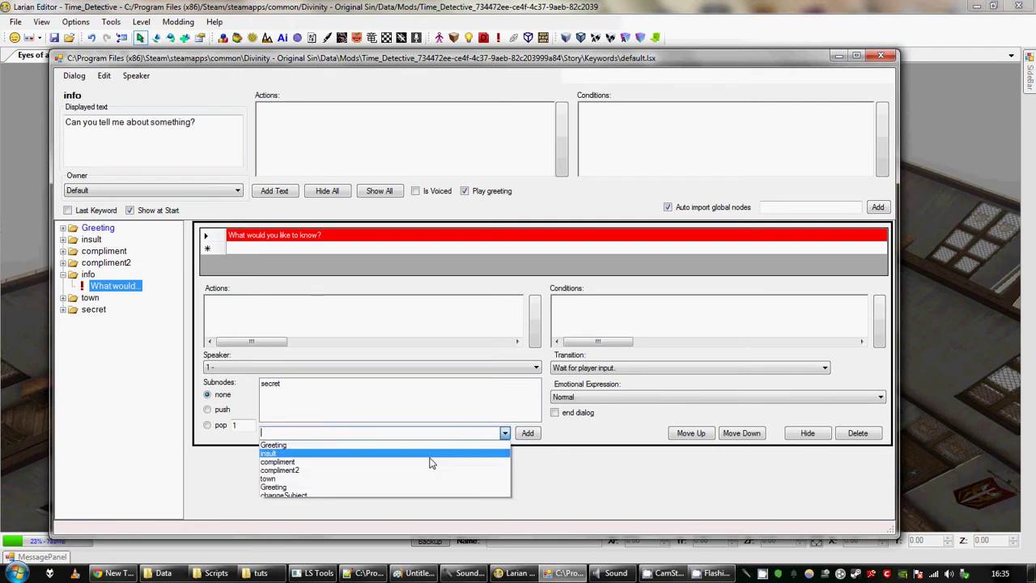
{"action": "left_click", "coordinate": [318, 479]}
{"action": "left_click", "coordinate": [527, 433]}
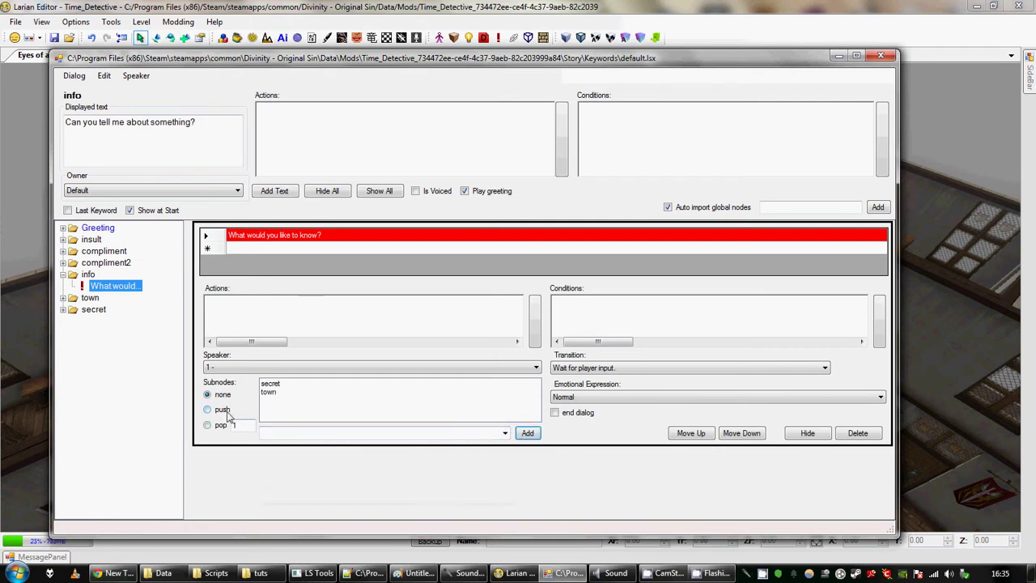
{"action": "left_click", "coordinate": [226, 411]}
{"action": "left_click", "coordinate": [74, 76]}
{"action": "left_click", "coordinate": [89, 101]}
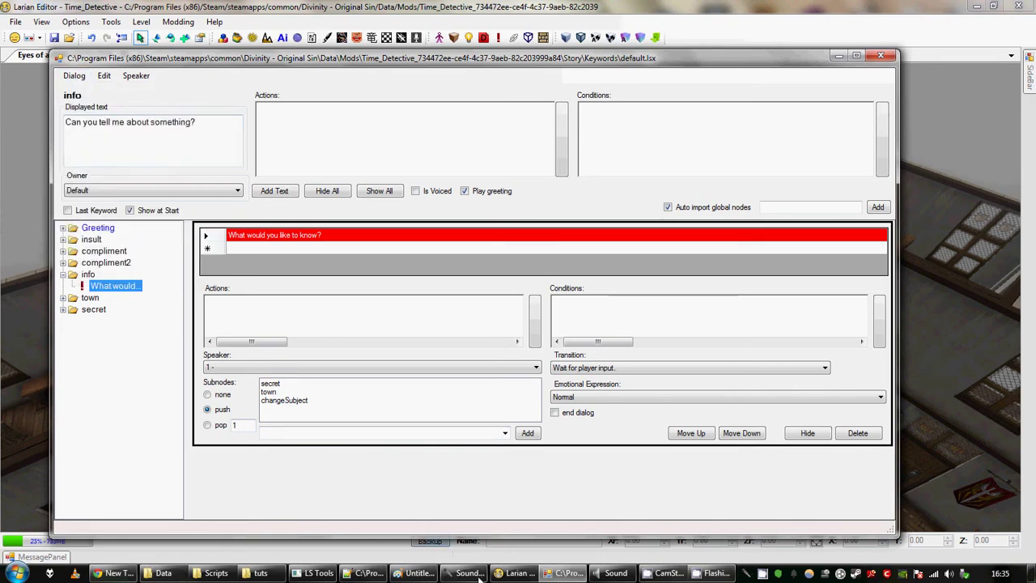
Sketch an oval below the I line with a t branch and a line looping up to the head
{"action": "left_click", "coordinate": [417, 573]}
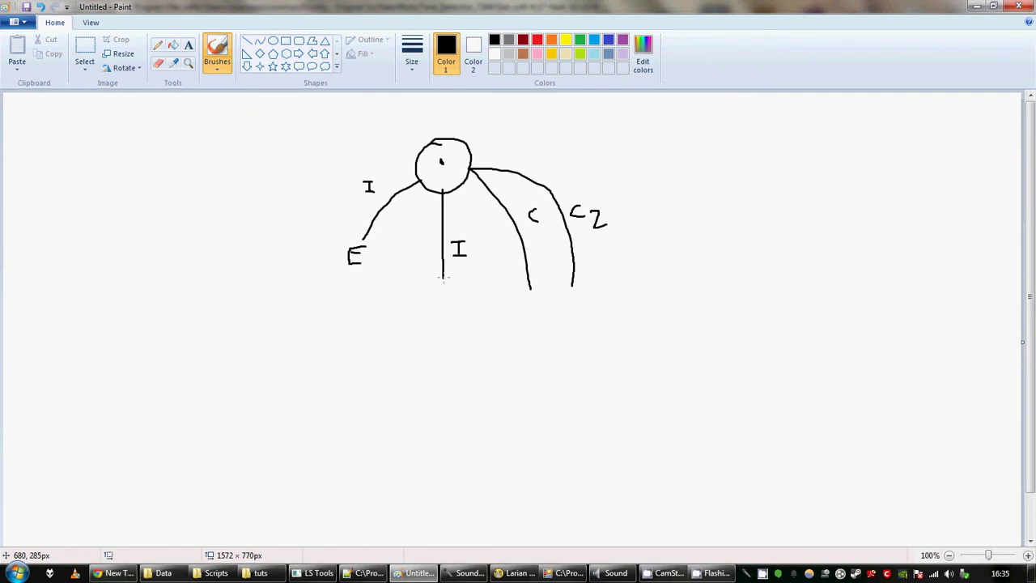
{"action": "mouse_move", "coordinate": [443, 278]}
{"action": "left_mouse_down"}
{"action": "mouse_move", "coordinate": [422, 292]}
{"action": "mouse_move", "coordinate": [435, 278]}
{"action": "mouse_move", "coordinate": [418, 331]}
{"action": "mouse_move", "coordinate": [401, 350]}
{"action": "left_mouse_up"}
{"action": "left_click_drag", "start_coordinate": [399, 329], "coordinate": [413, 328]}
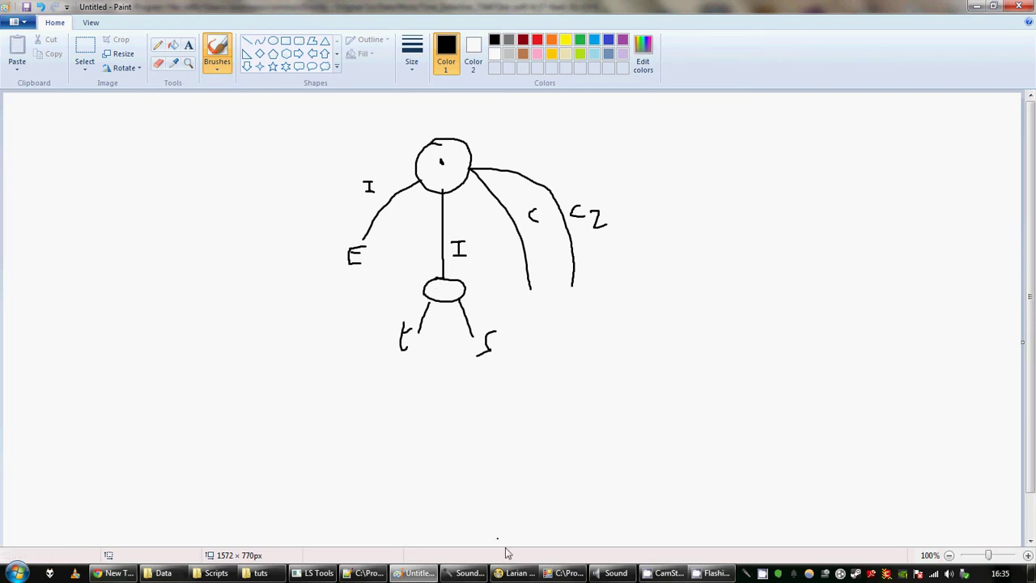
{"action": "left_click", "coordinate": [510, 572]}
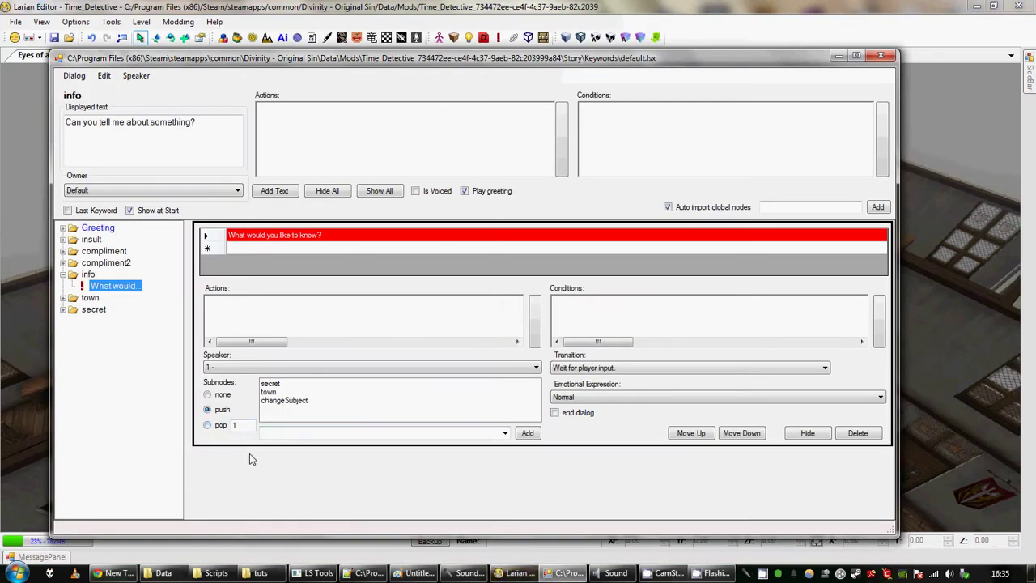
{"action": "left_click", "coordinate": [416, 573]}
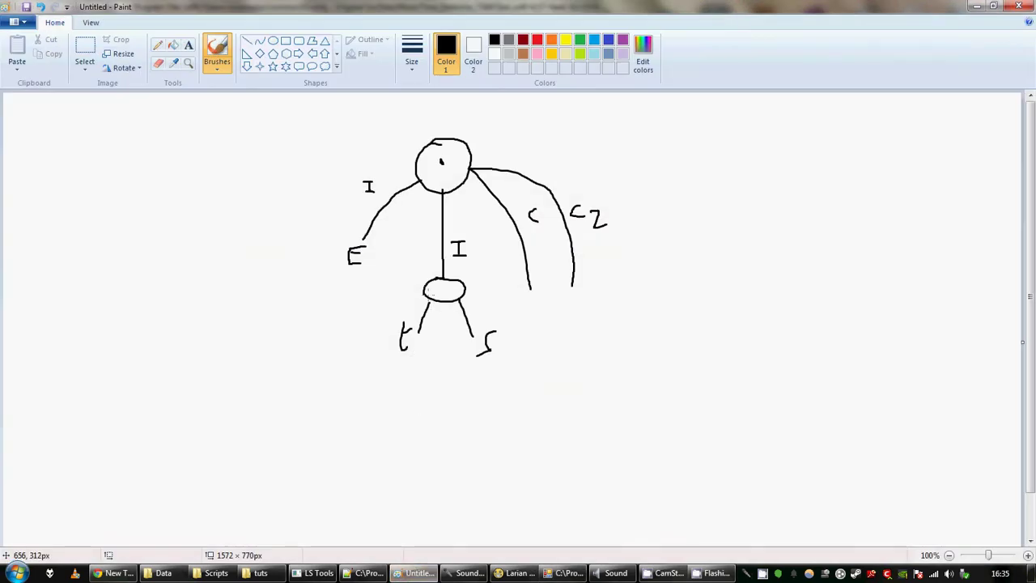
{"action": "mouse_move", "coordinate": [420, 288]}
{"action": "left_mouse_down"}
{"action": "mouse_move", "coordinate": [414, 265]}
{"action": "mouse_move", "coordinate": [426, 194]}
{"action": "left_mouse_up"}
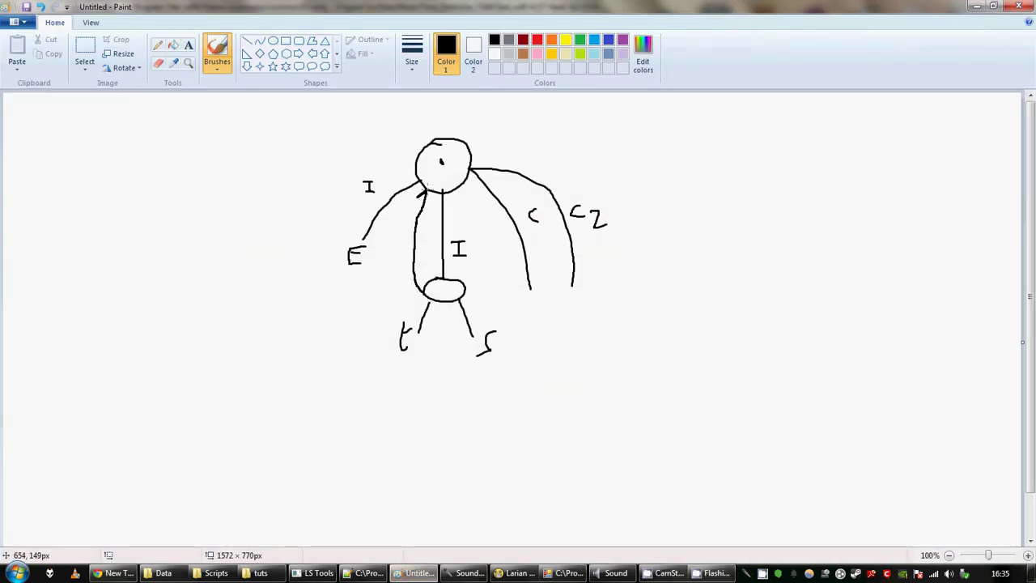
{"action": "left_click", "coordinate": [567, 572]}
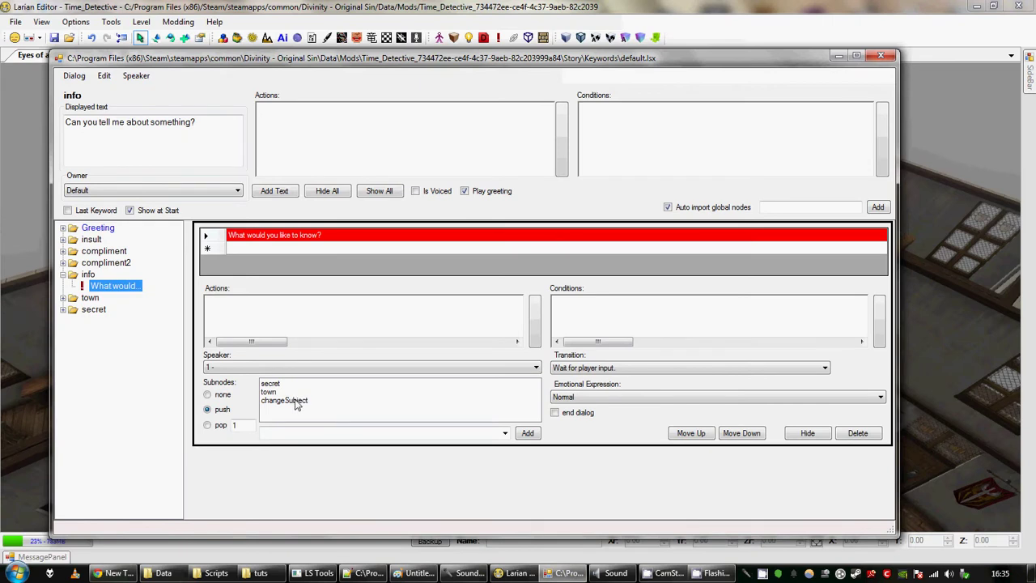
Select the changeSubject subnode, then close the keyword dialog editor
{"action": "left_click", "coordinate": [298, 399]}
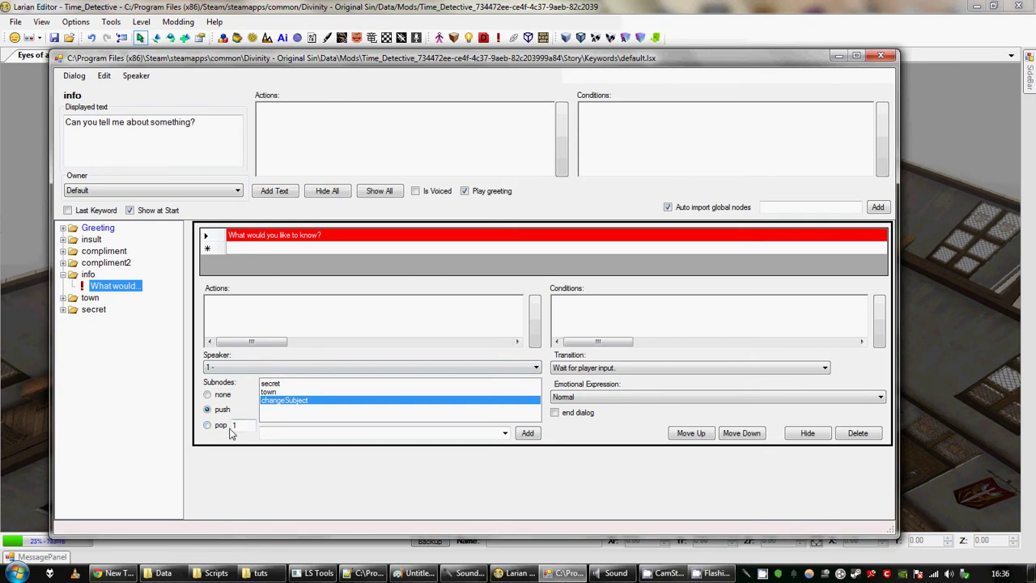
{"action": "left_click", "coordinate": [414, 573]}
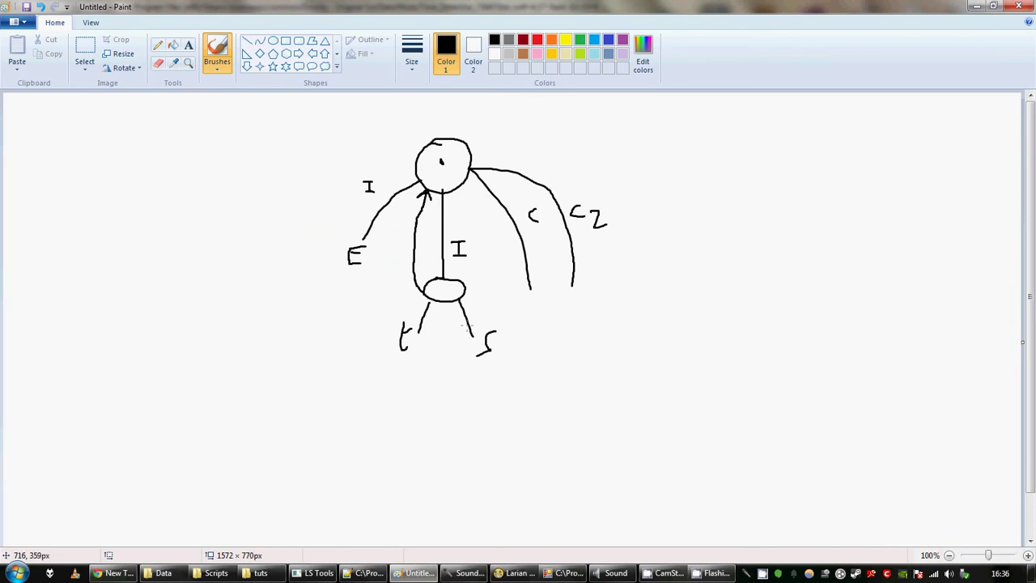
{"action": "left_click", "coordinate": [567, 573]}
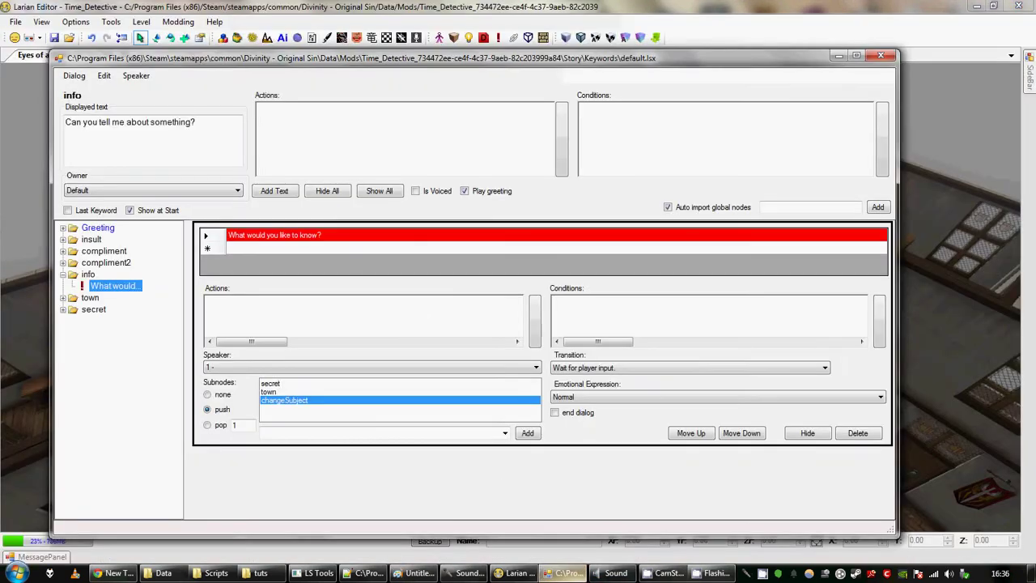
{"action": "left_click", "coordinate": [73, 75]}
{"action": "left_click", "coordinate": [74, 76]}
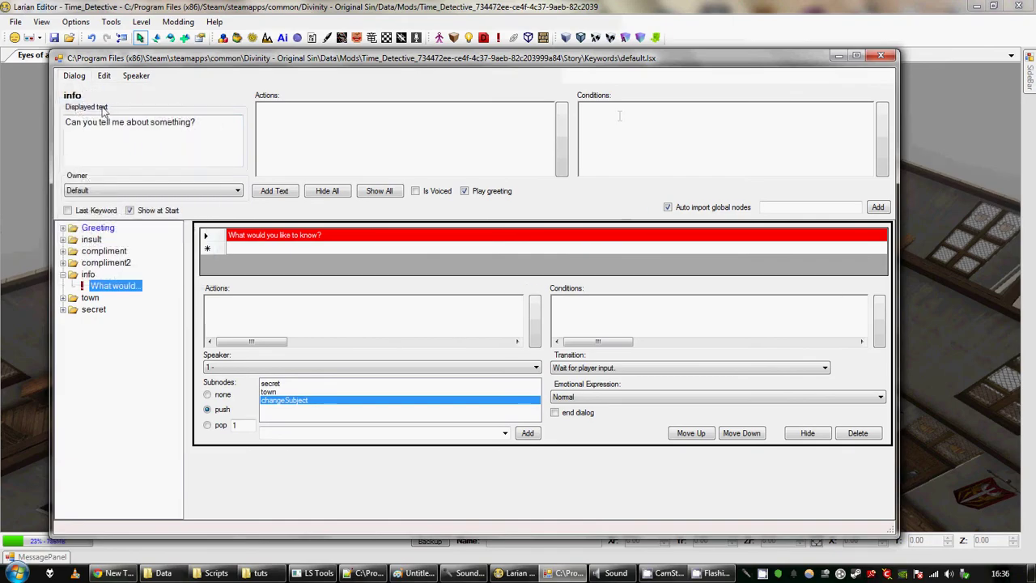
{"action": "left_click", "coordinate": [881, 56]}
Start game mode with Ctrl+G and talk to the Citizen through info, secret, town, Change Subject
{"action": "key", "text": "ctrl+g"}
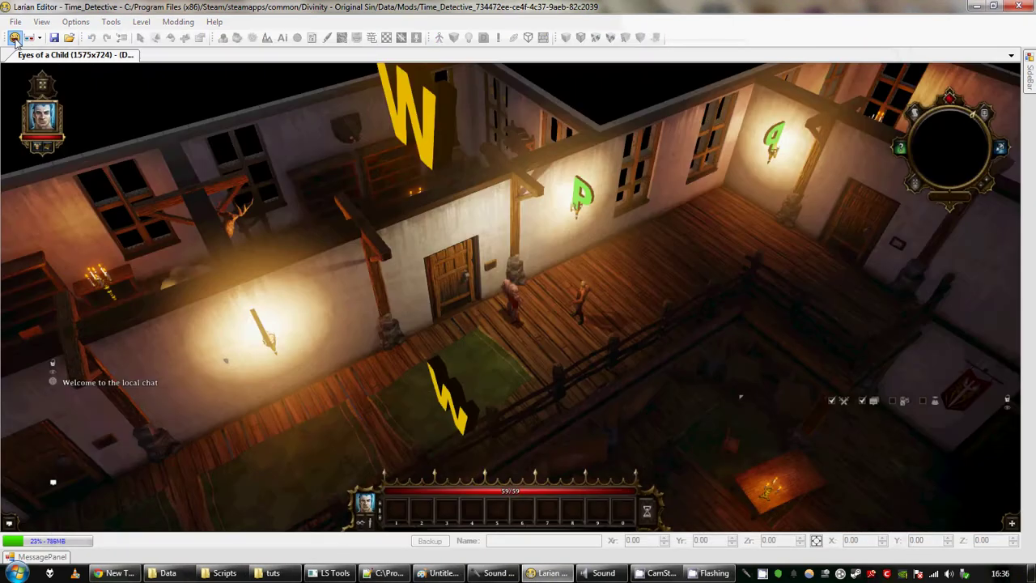
{"action": "left_click", "coordinate": [578, 421]}
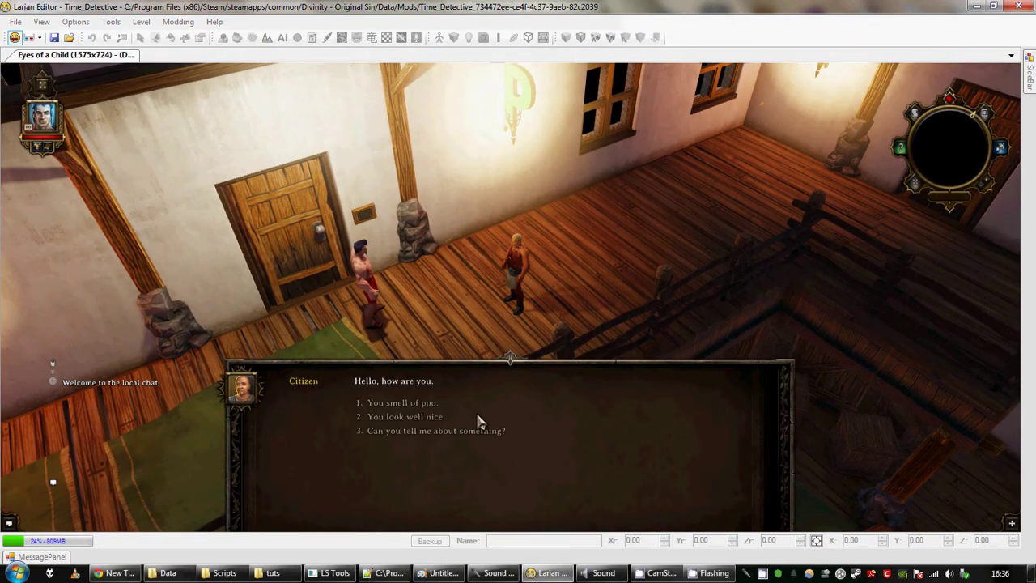
{"action": "left_click", "coordinate": [482, 431]}
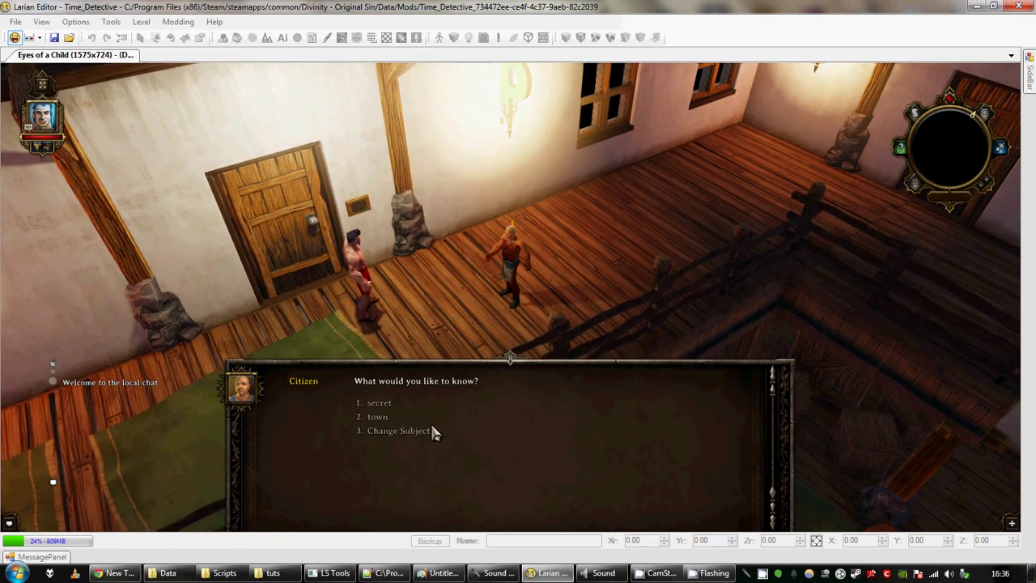
{"action": "left_click", "coordinate": [381, 403]}
{"action": "left_click", "coordinate": [378, 402]}
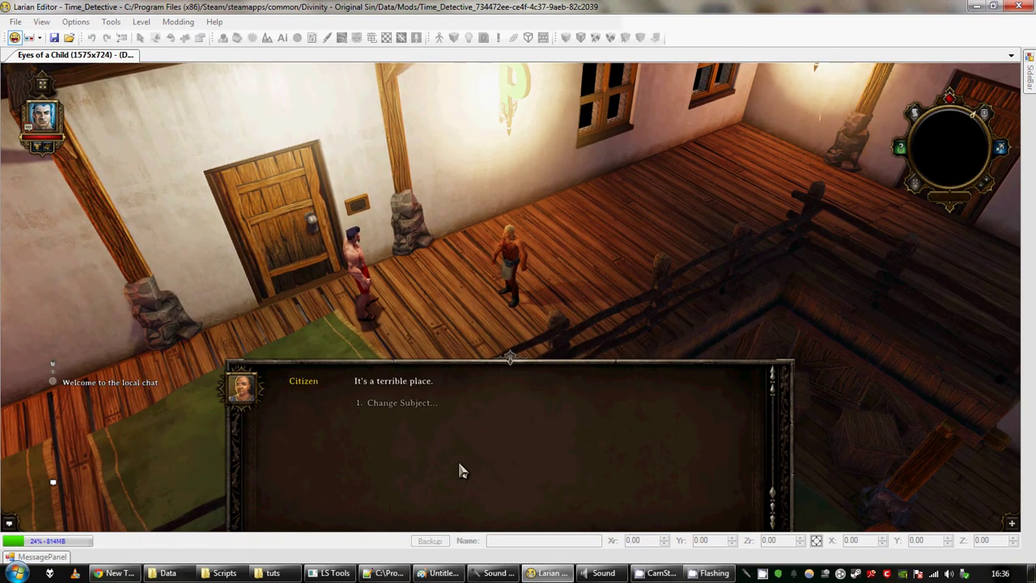
{"action": "left_click", "coordinate": [405, 405]}
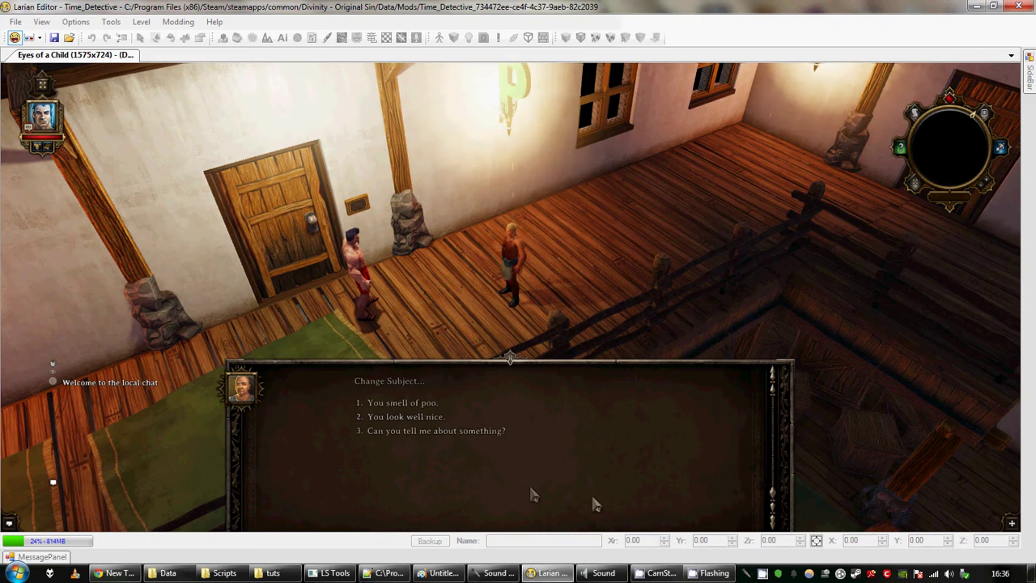
Cycle the info, secret, town and Change Subject replies twice more, then switch to Paint
{"action": "left_click", "coordinate": [468, 434]}
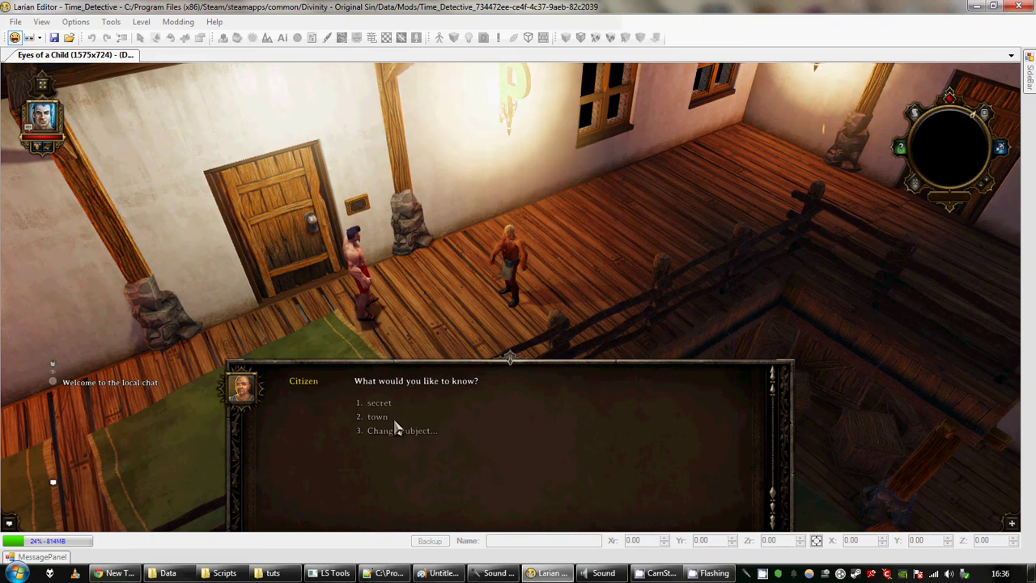
{"action": "left_click", "coordinate": [391, 416]}
{"action": "left_click", "coordinate": [380, 403]}
{"action": "left_click", "coordinate": [384, 404]}
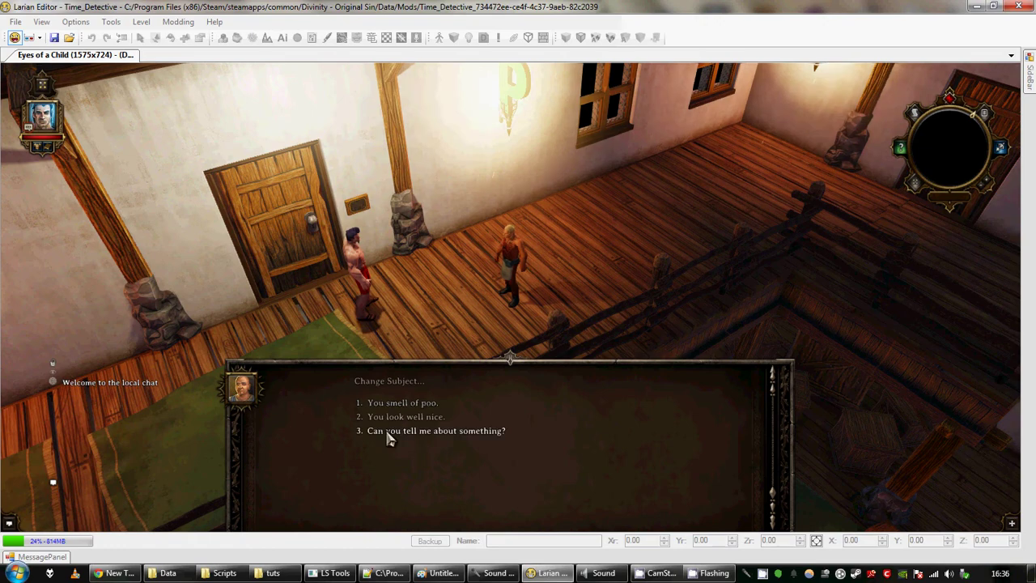
{"action": "left_click", "coordinate": [387, 431]}
{"action": "left_click", "coordinate": [379, 416]}
{"action": "left_click", "coordinate": [385, 404]}
{"action": "left_click", "coordinate": [390, 403]}
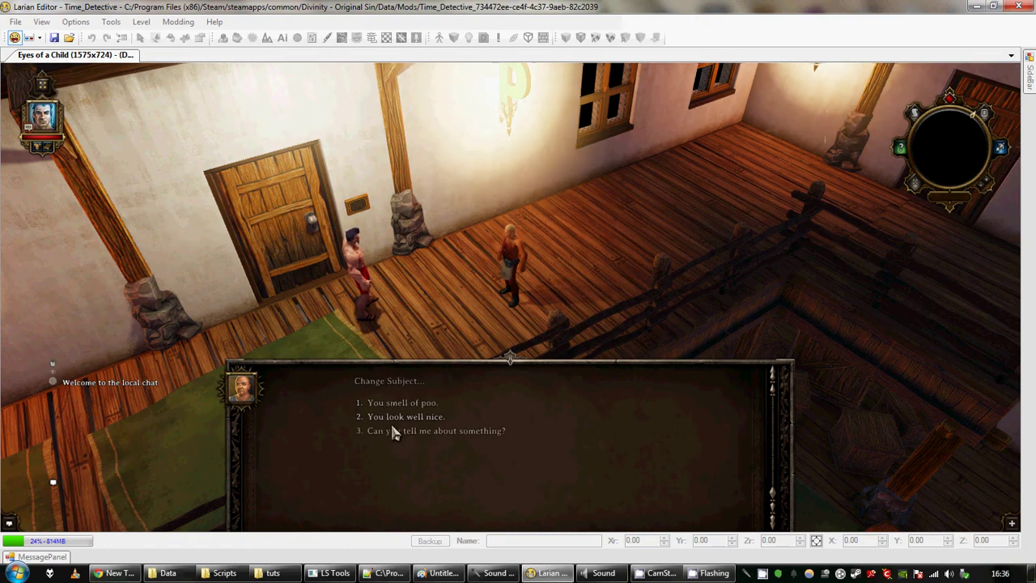
{"action": "left_click", "coordinate": [456, 575]}
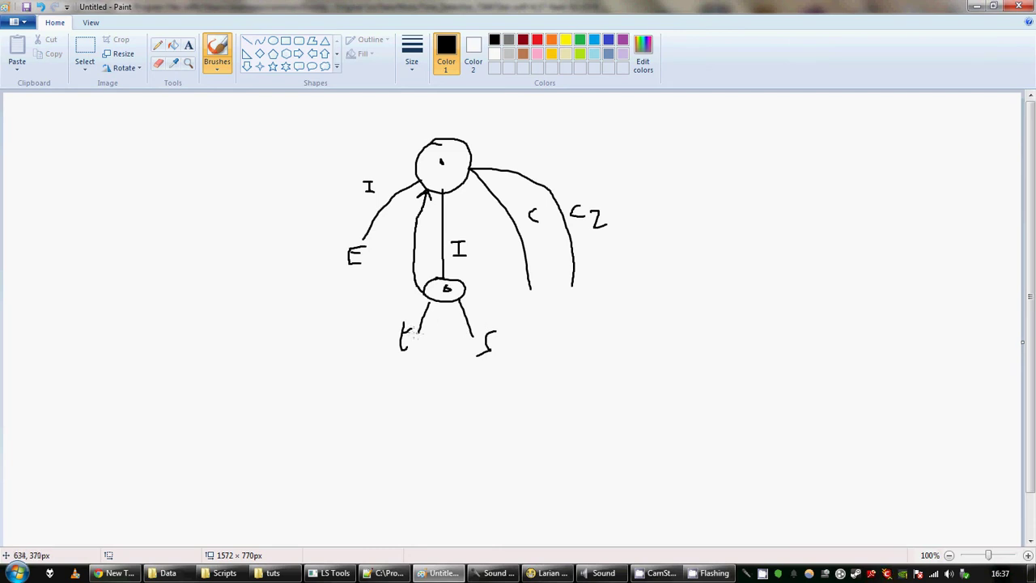
Return to the running game in Larian Editor
{"action": "left_click", "coordinate": [548, 573]}
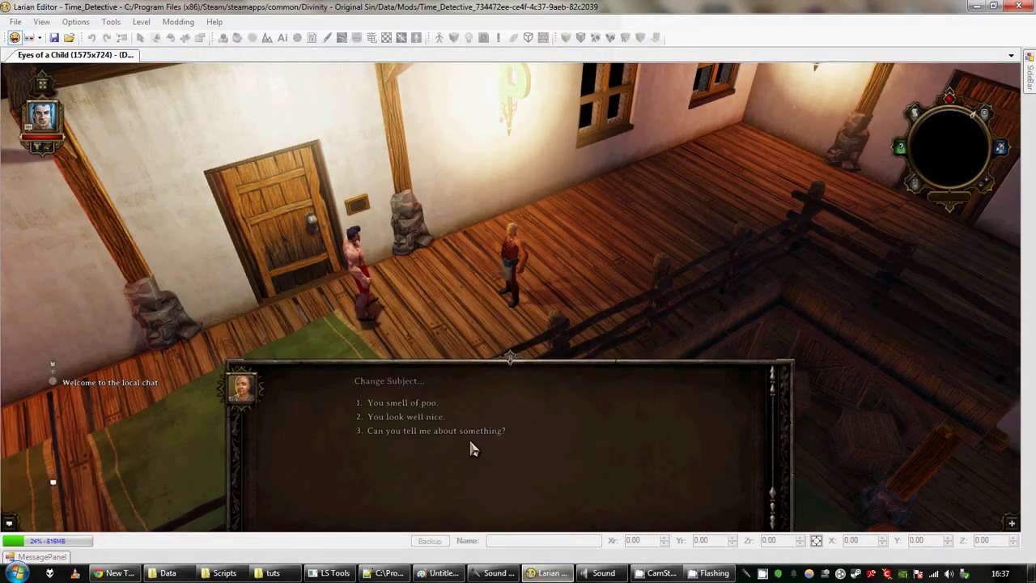
Pick info, Change Subject, then 'You smell of poo.' to end the chat, and exit game mode
{"action": "left_click", "coordinate": [433, 433]}
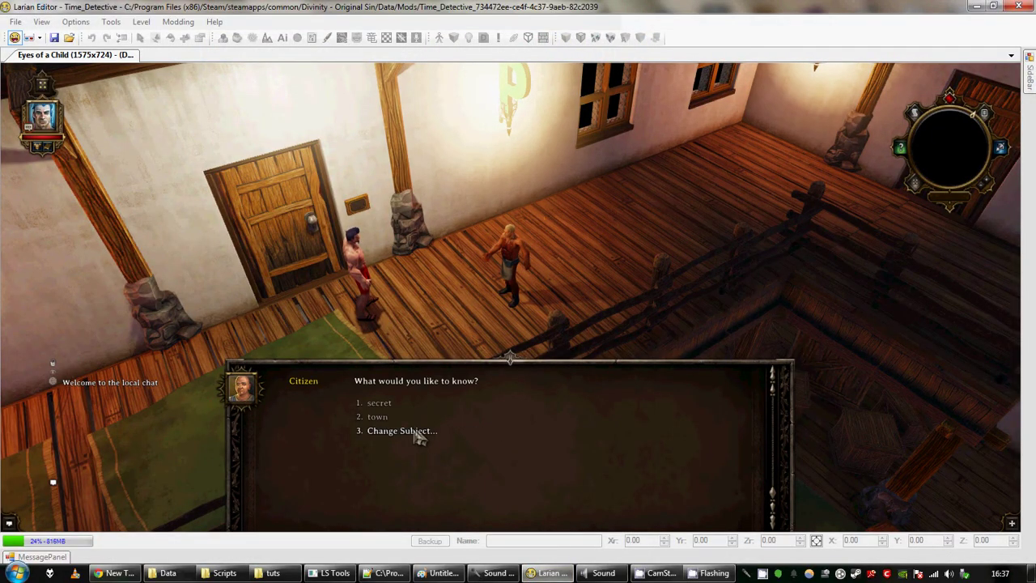
{"action": "left_click", "coordinate": [420, 434]}
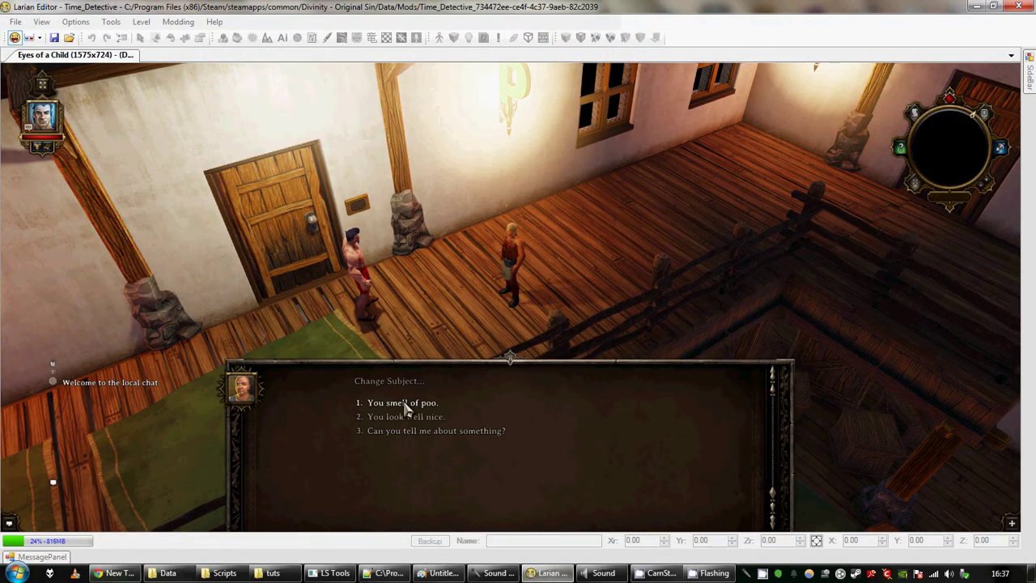
{"action": "left_click", "coordinate": [405, 403]}
{"action": "left_click", "coordinate": [387, 403]}
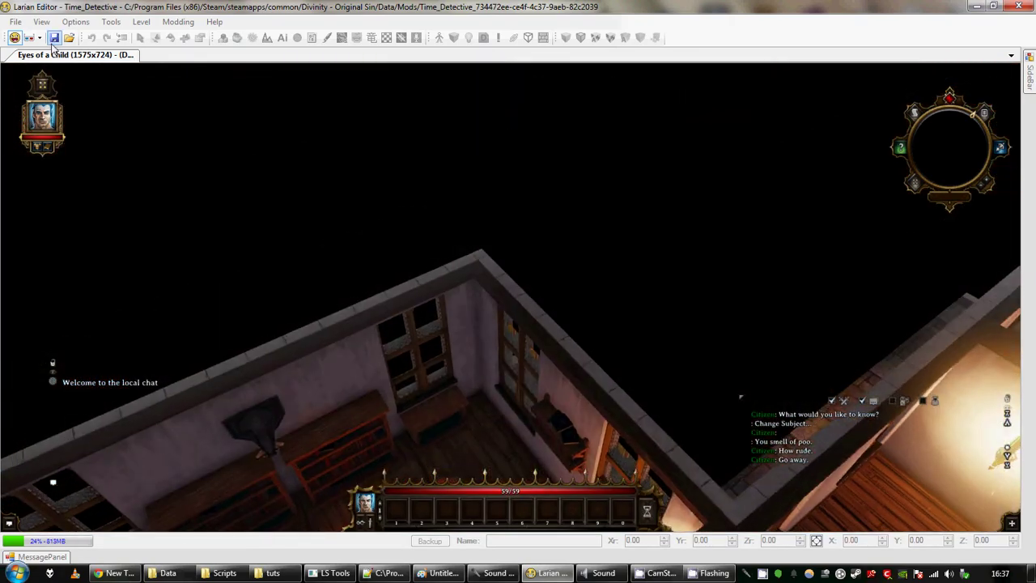
{"action": "left_click", "coordinate": [14, 37]}
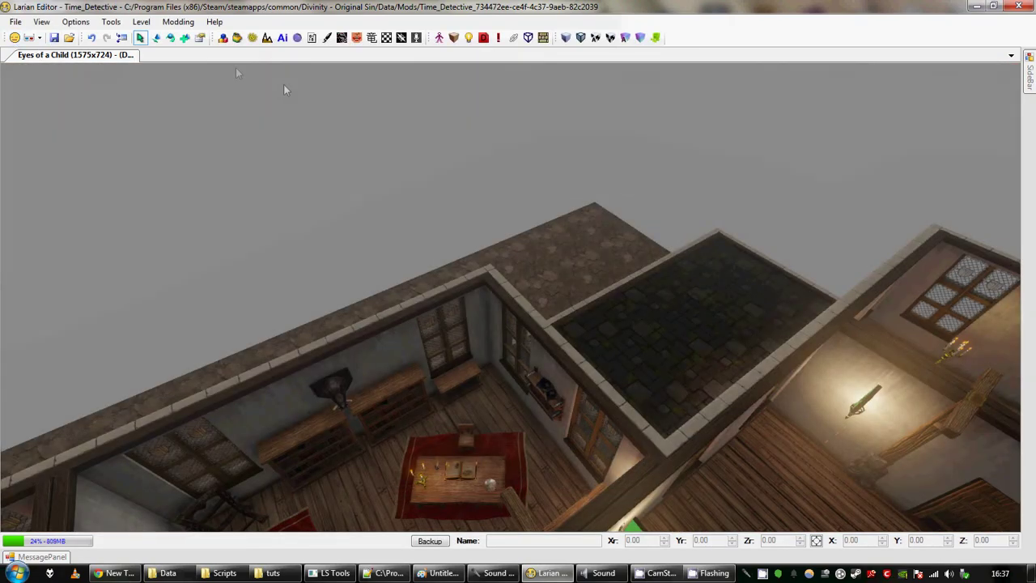
{"action": "scroll", "coordinate": [434, 222], "scroll_direction": "up", "scroll_amount": 5}
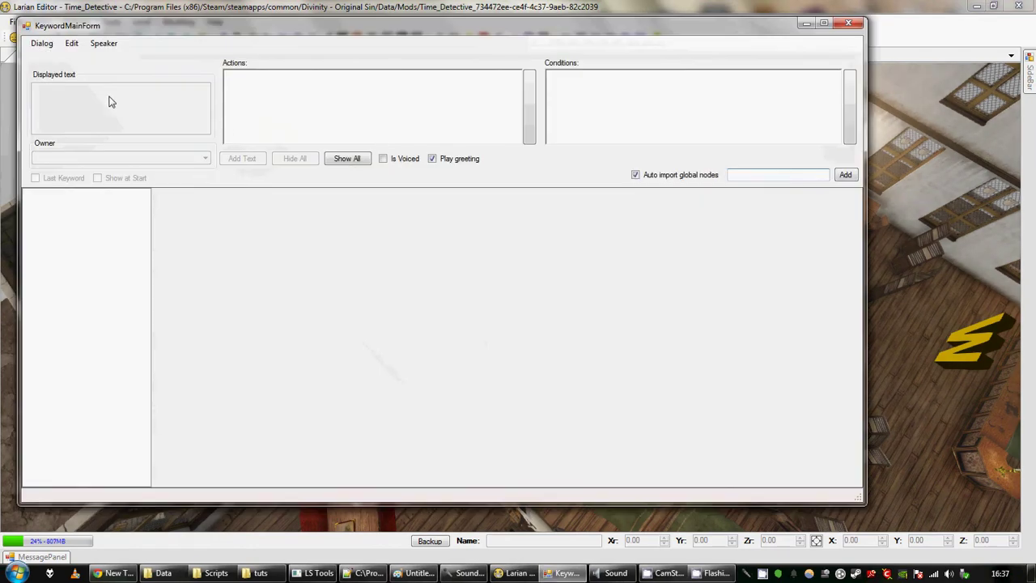
Reopen default.lsx and select the secret keyword
{"action": "left_click", "coordinate": [36, 42]}
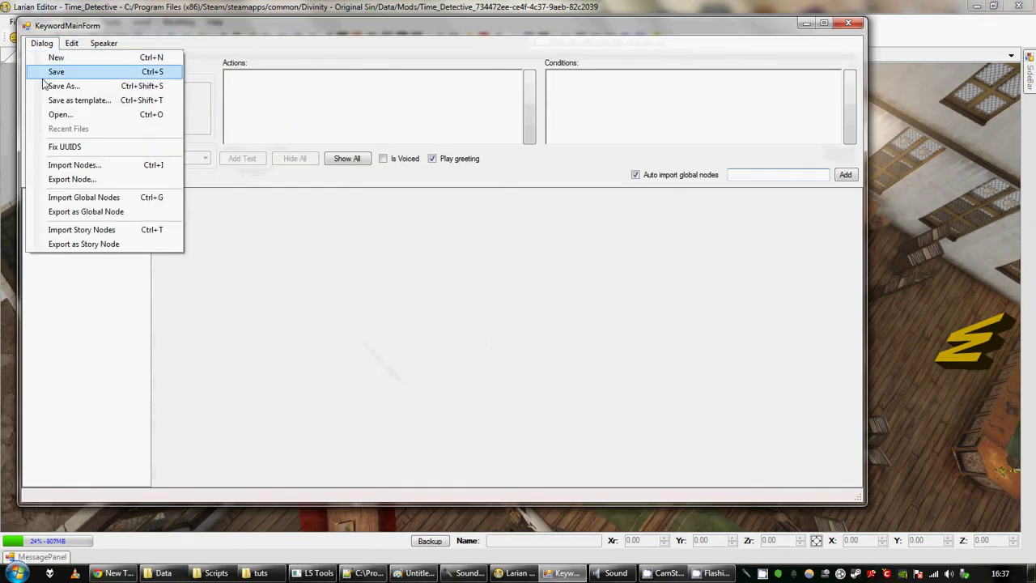
{"action": "left_click", "coordinate": [53, 113]}
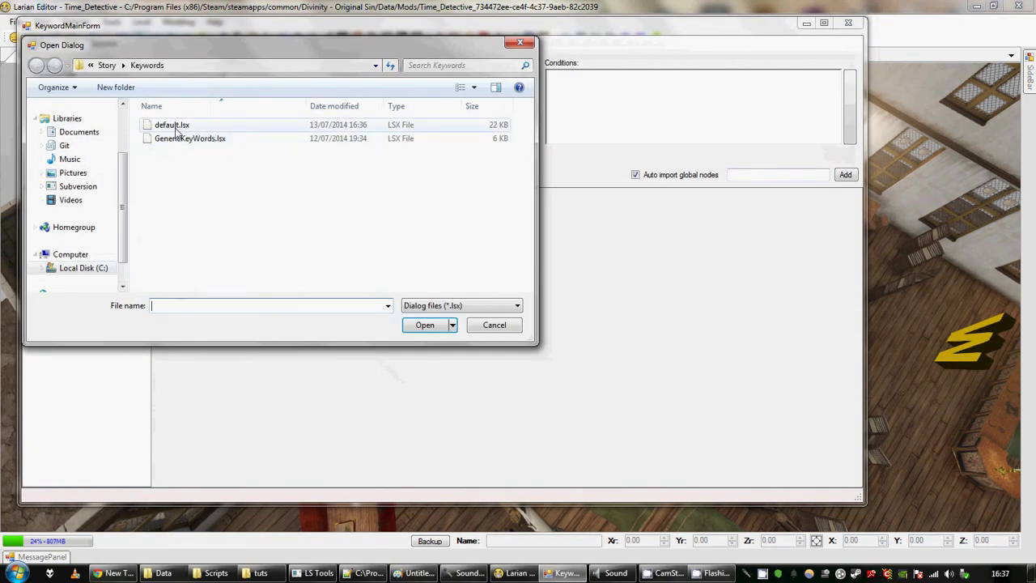
{"action": "double_click", "coordinate": [170, 126]}
{"action": "left_click", "coordinate": [65, 195]}
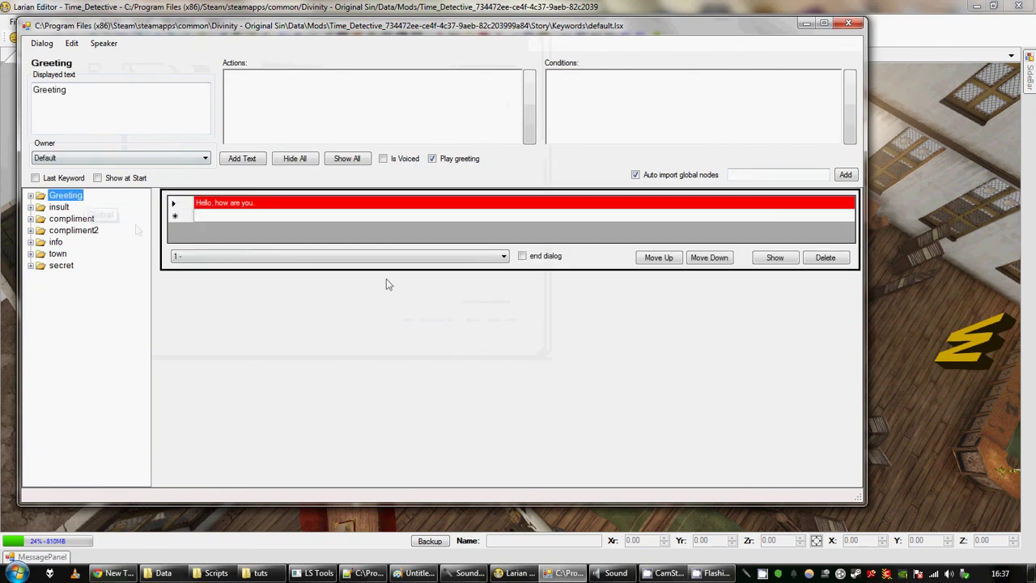
{"action": "left_click", "coordinate": [61, 266]}
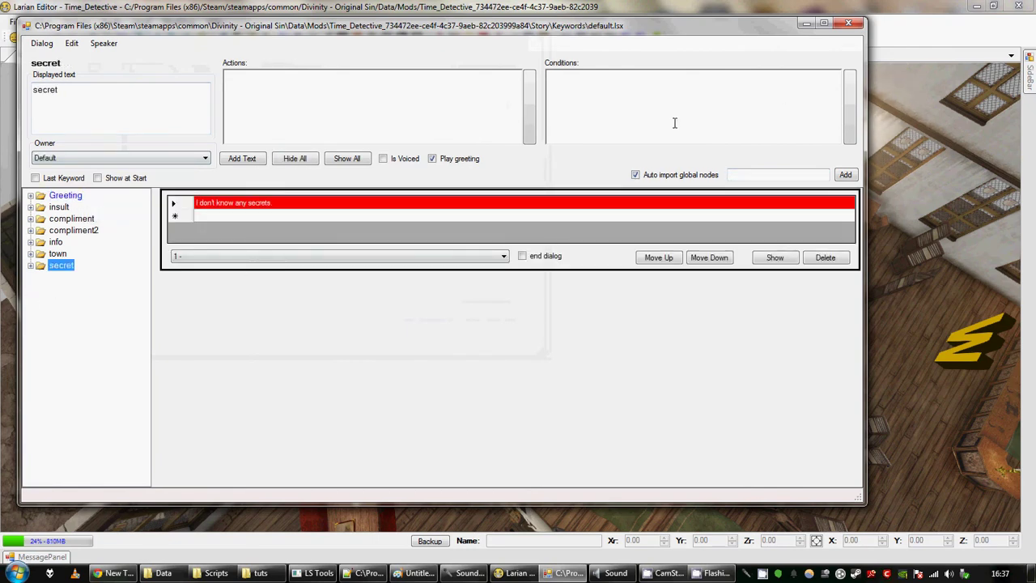
Add the condition IsFlag("tellsSecret",1) to the secret keyword and save it
{"action": "double_click", "coordinate": [833, 119]}
{"action": "left_click", "coordinate": [275, 406]}
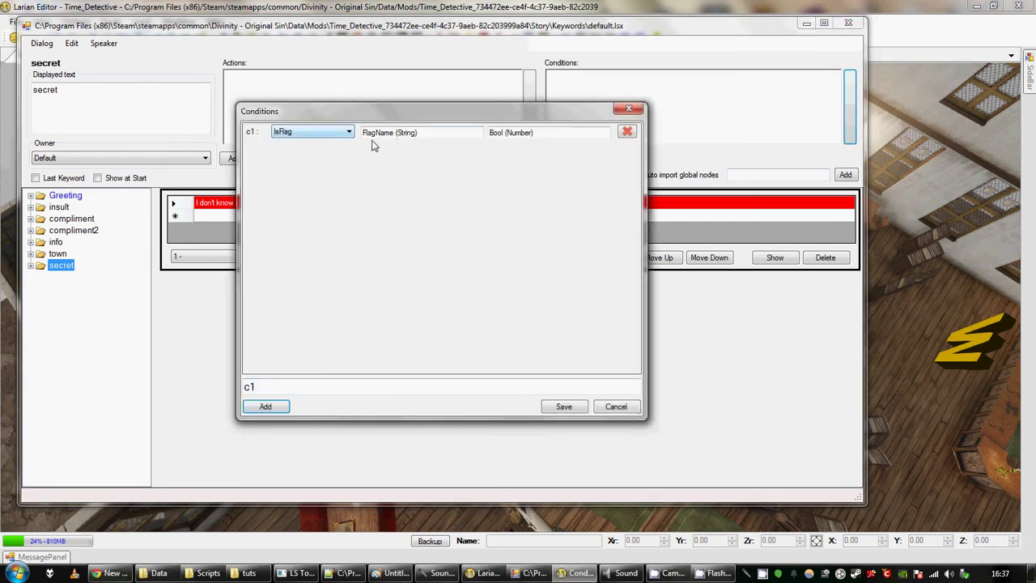
{"action": "key", "text": "Tab"}
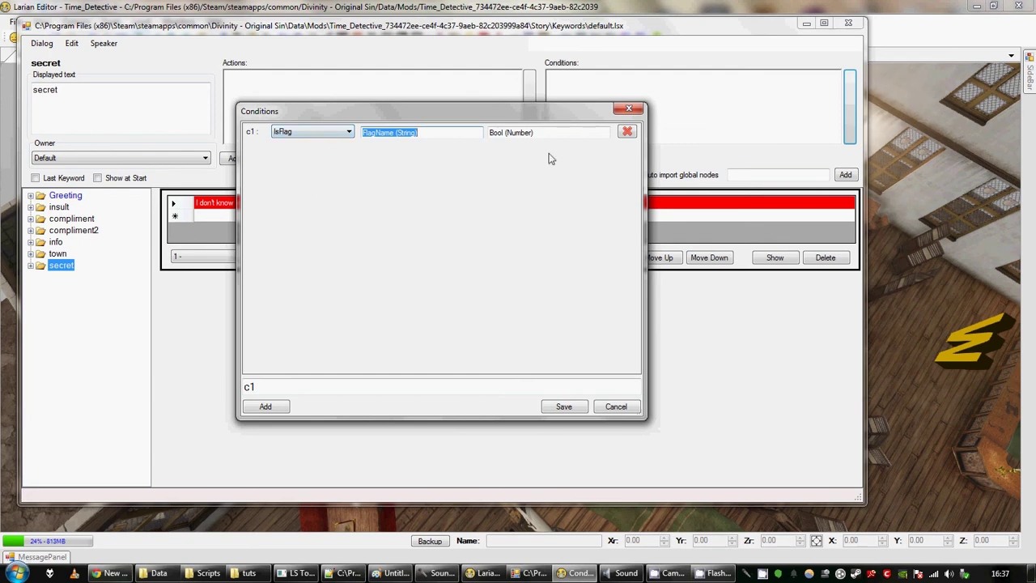
{"action": "left_click", "coordinate": [315, 135]}
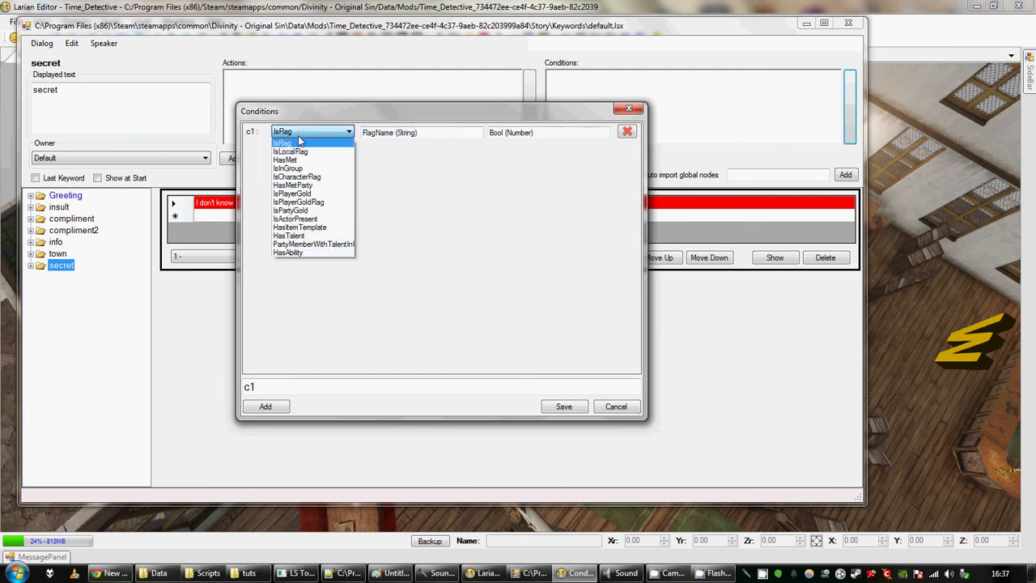
{"action": "left_click", "coordinate": [300, 141]}
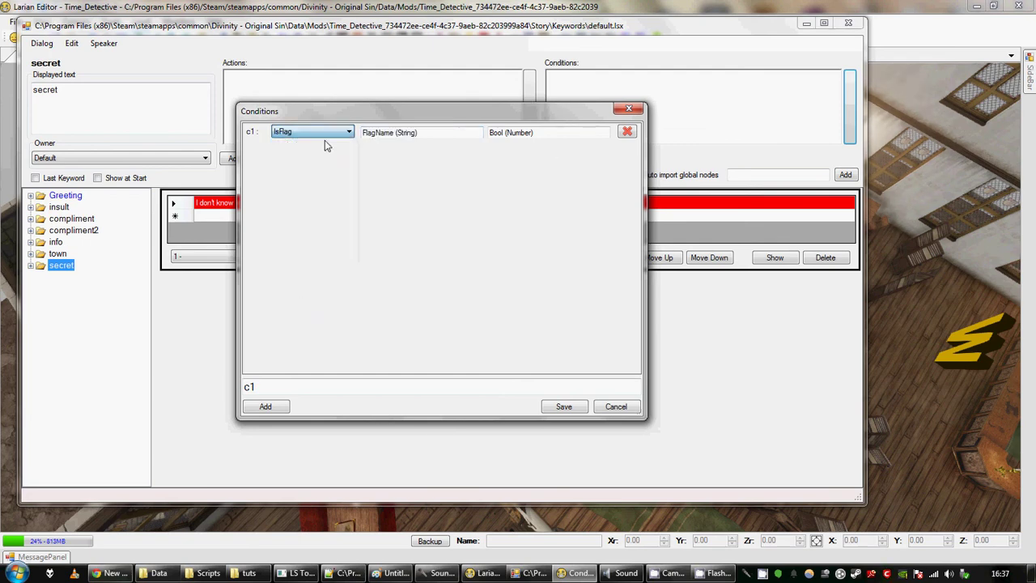
{"action": "left_click", "coordinate": [420, 133]}
{"action": "key", "text": "BackSpace"}
{"action": "type", "text": "tellsSecret"}
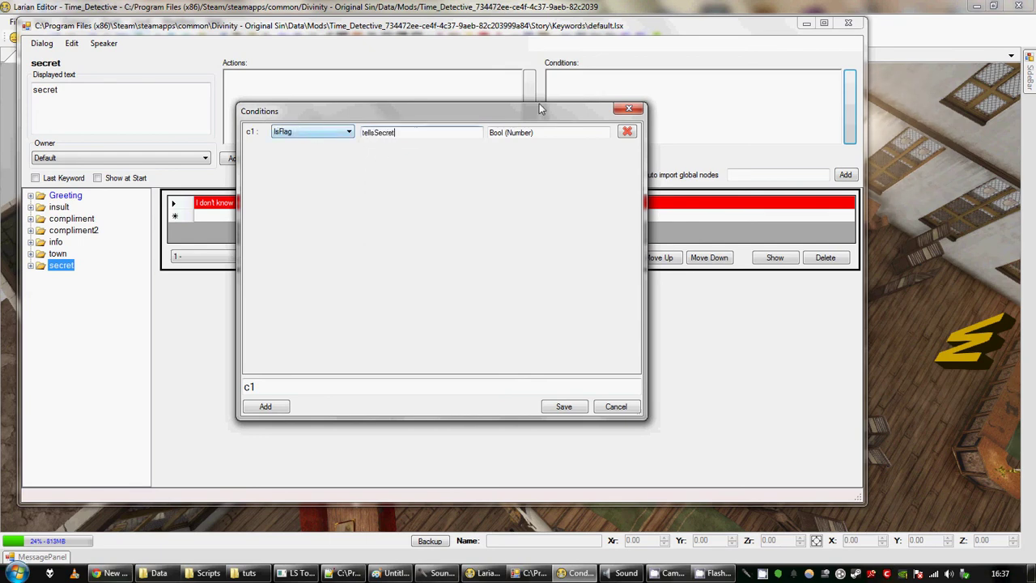
{"action": "left_click", "coordinate": [535, 135]}
{"action": "type", "text": "1"}
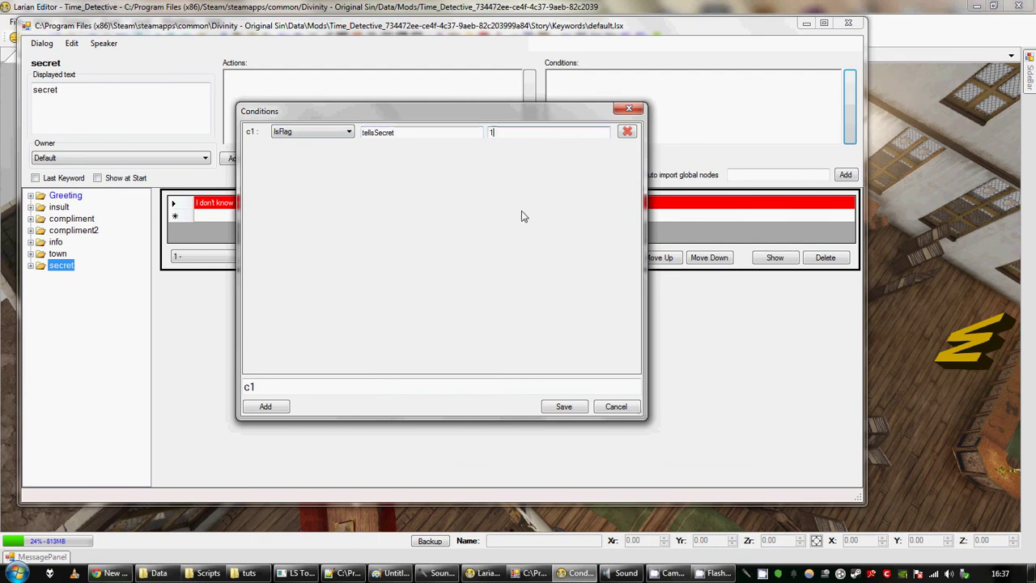
{"action": "left_click", "coordinate": [565, 407]}
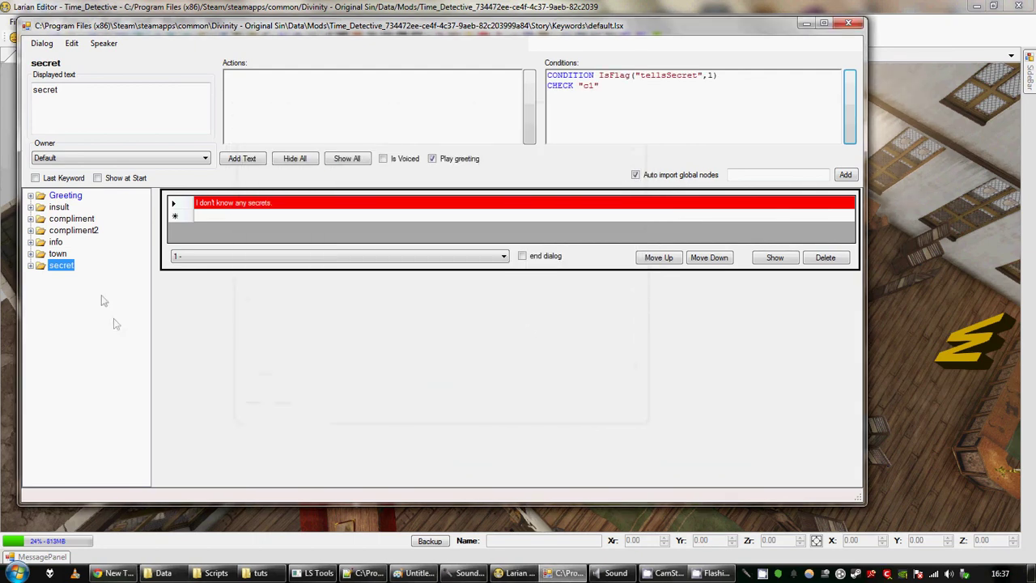
Give the Greeting keyword an action SetFlag tellsSecret 0
{"action": "left_click", "coordinate": [65, 196]}
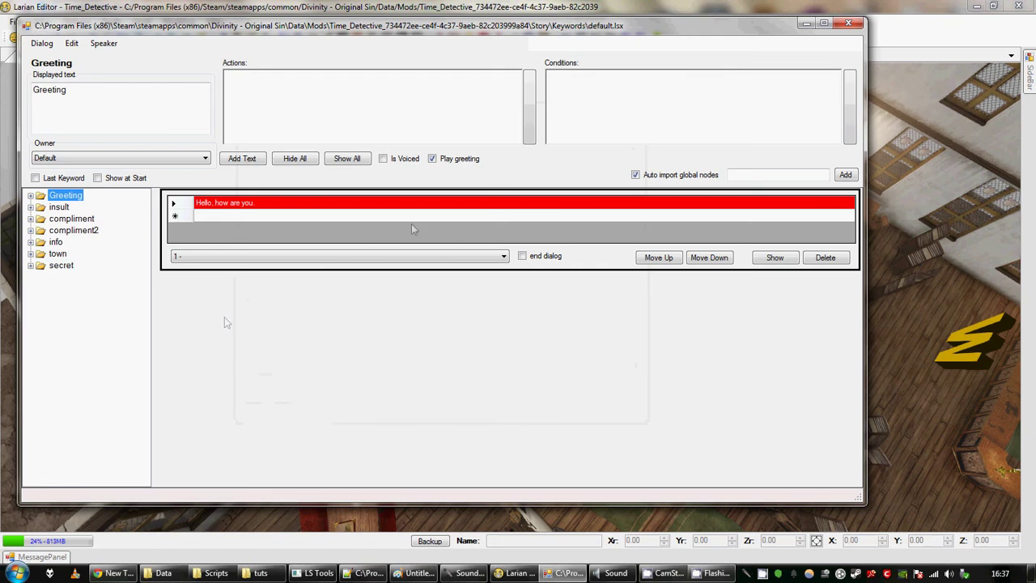
{"action": "double_click", "coordinate": [515, 105]}
{"action": "left_click", "coordinate": [264, 406]}
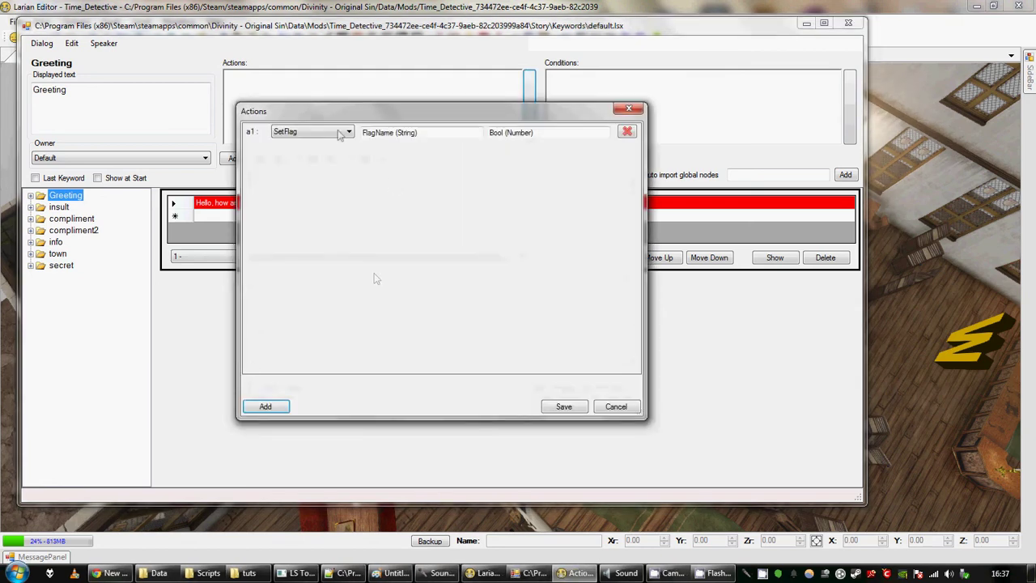
{"action": "key", "text": "Tab"}
{"action": "type", "text": "tel"}
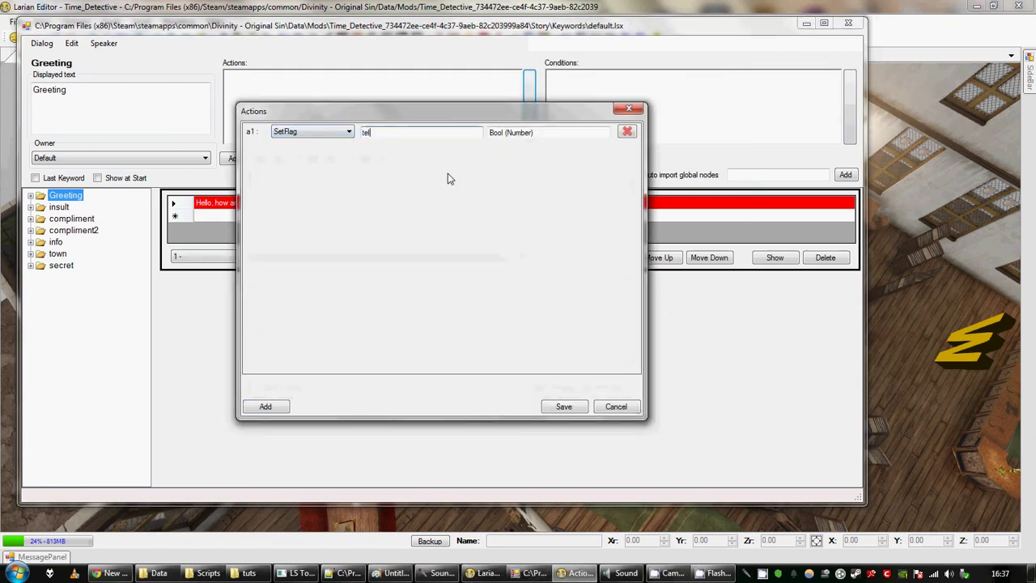
{"action": "type", "text": "lsSecret"}
{"action": "key", "text": "Tab"}
{"action": "type", "text": "0"}
{"action": "left_click", "coordinate": [564, 407]}
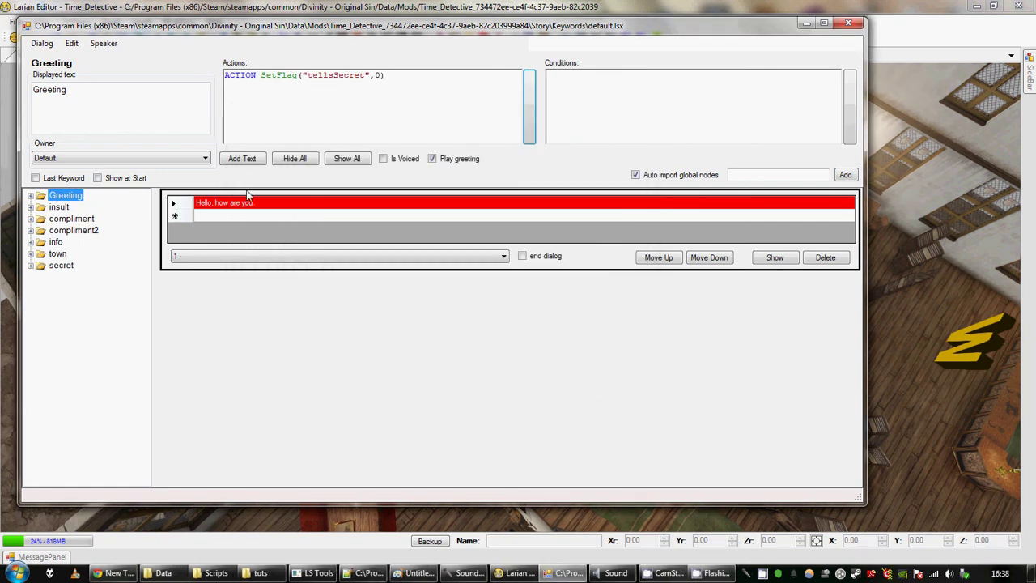
Give the compliment2 keyword an action SetFlag tellsSecret 1
{"action": "left_click", "coordinate": [87, 231]}
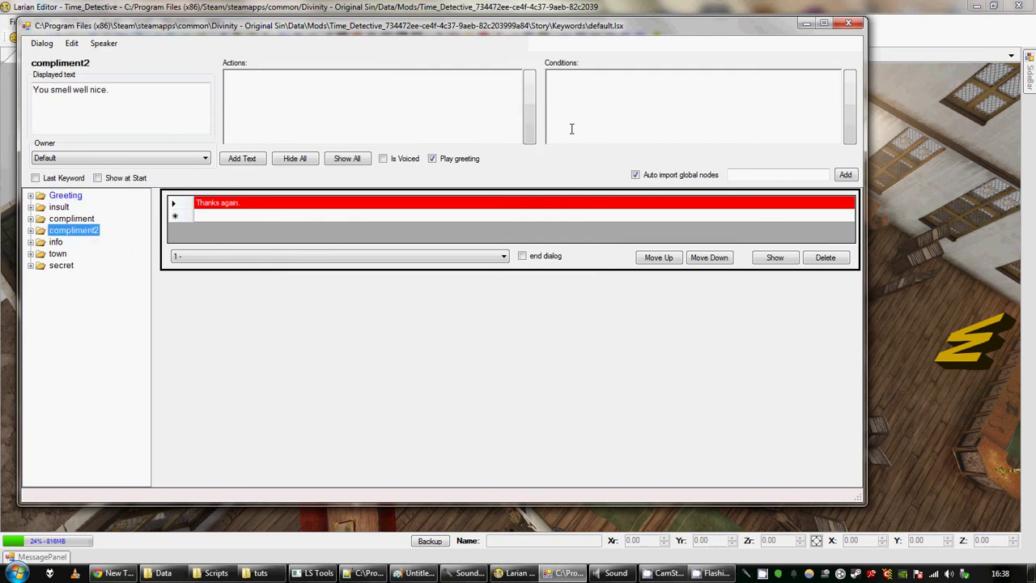
{"action": "double_click", "coordinate": [532, 116]}
{"action": "left_click", "coordinate": [284, 405]}
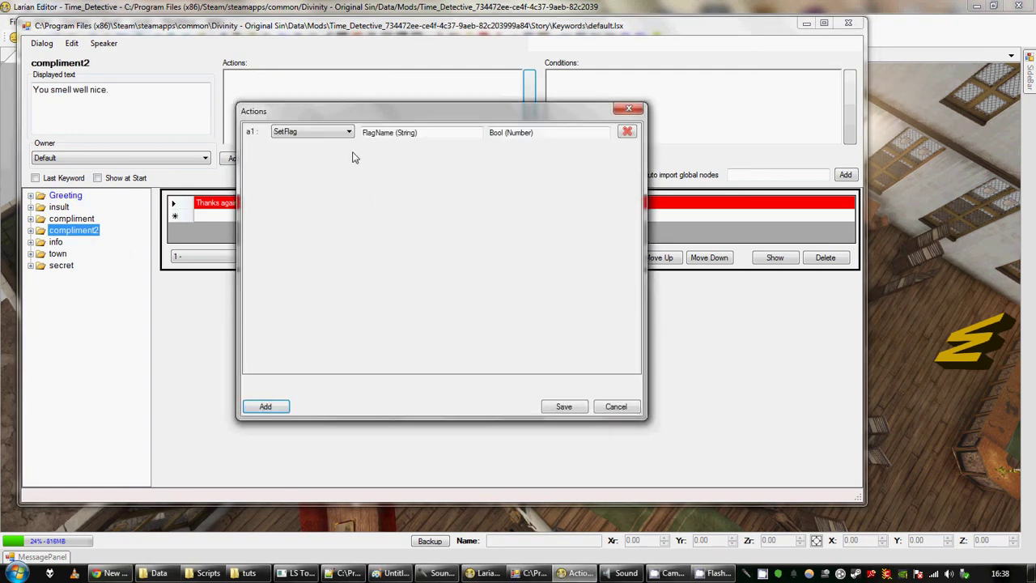
{"action": "left_click", "coordinate": [426, 131]}
{"action": "type", "text": "tellsSecret"}
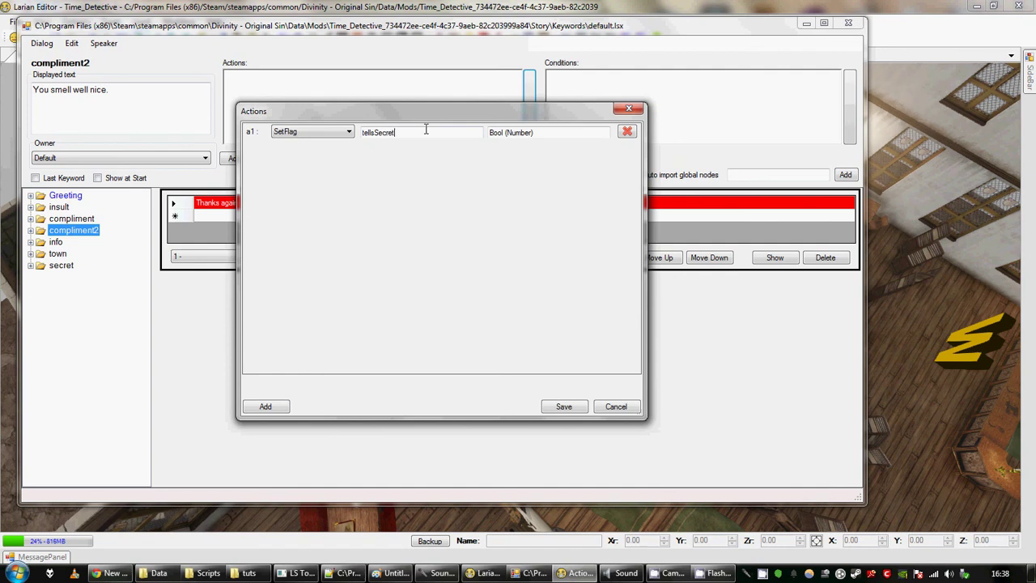
{"action": "key", "text": "Tab"}
{"action": "type", "text": "1"}
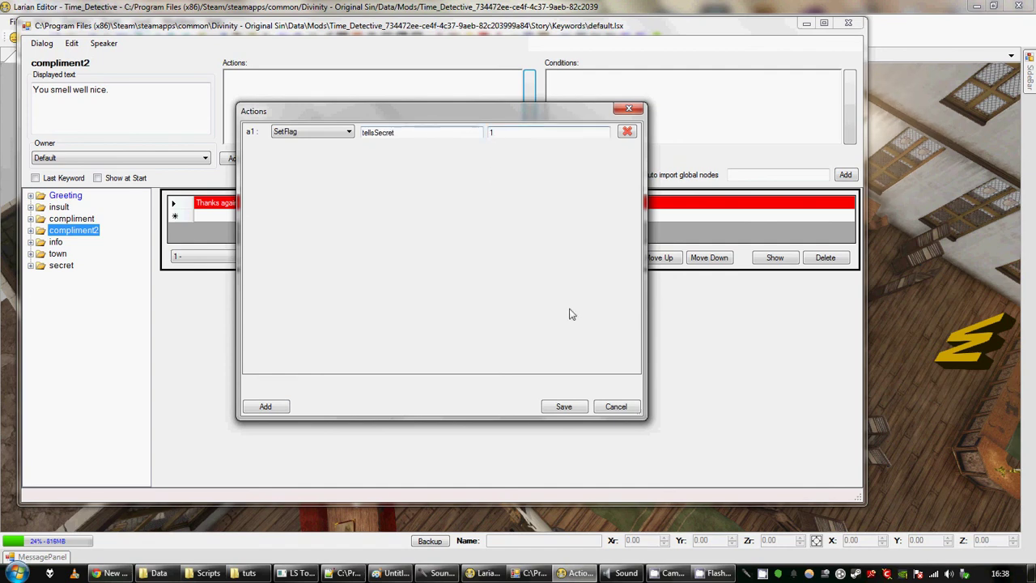
{"action": "left_click", "coordinate": [564, 406]}
Save default.lsx from the Dialog menu and close the keyword editor
{"action": "left_click", "coordinate": [41, 43]}
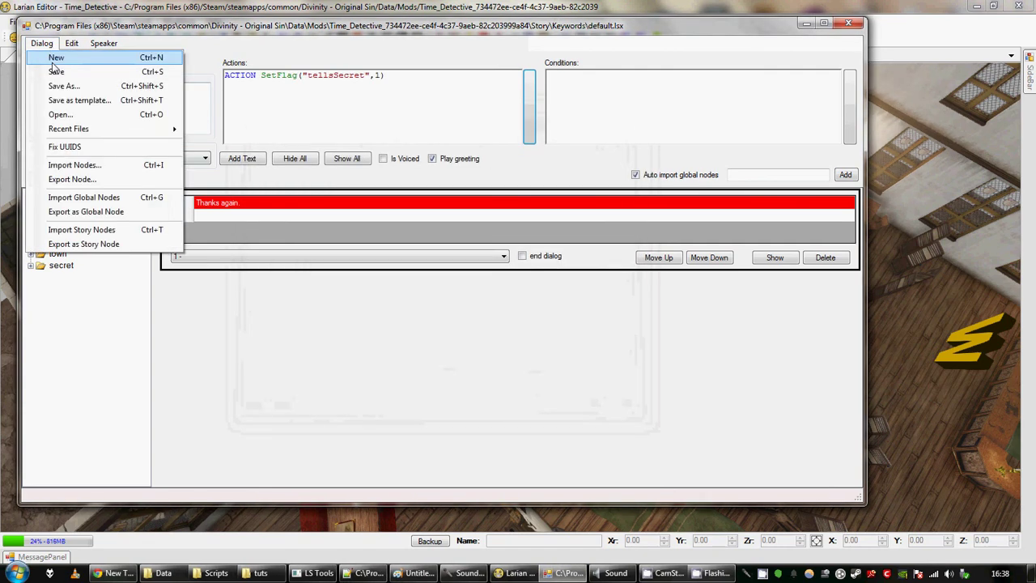
{"action": "left_click", "coordinate": [55, 71]}
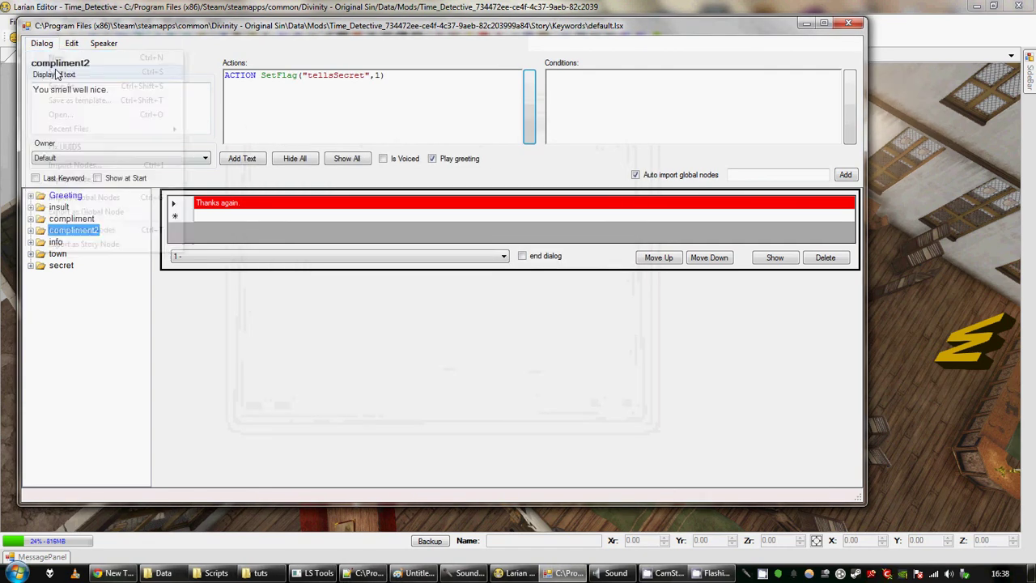
{"action": "left_click", "coordinate": [848, 22]}
In game mode, talk to the Citizen and compliment them twice
{"action": "left_click", "coordinate": [15, 38]}
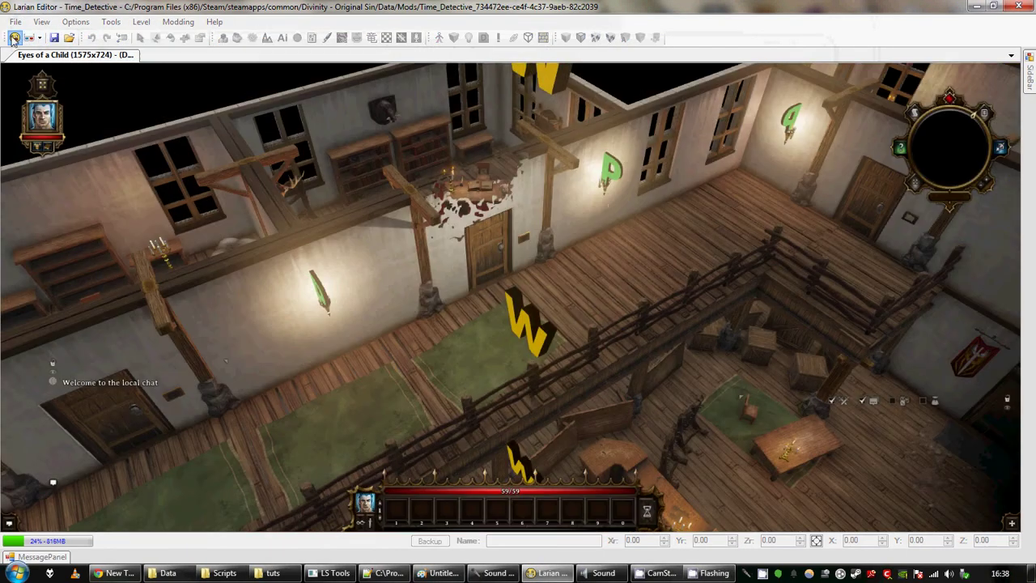
{"action": "left_click", "coordinate": [635, 413]}
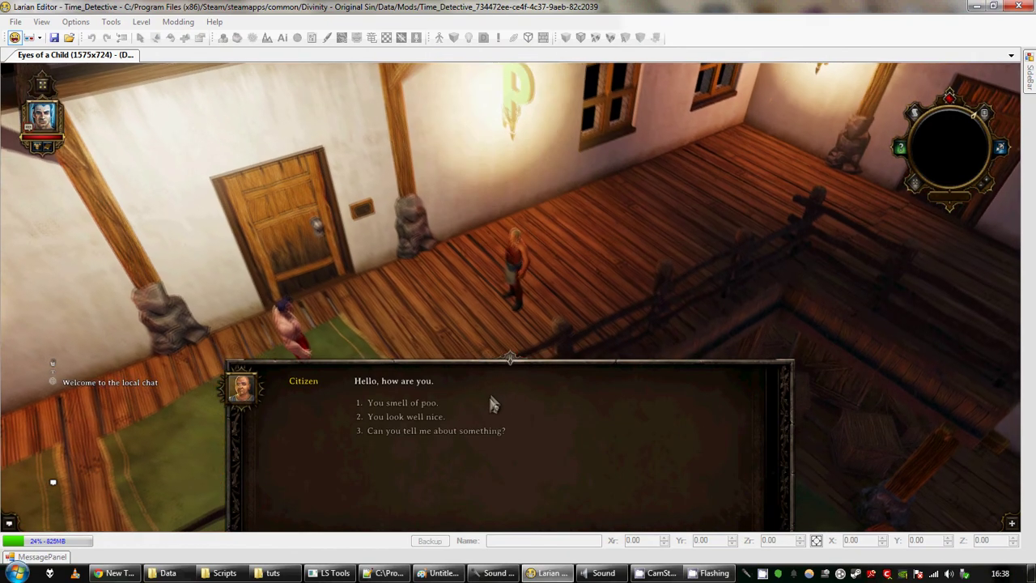
{"action": "left_click", "coordinate": [463, 431]}
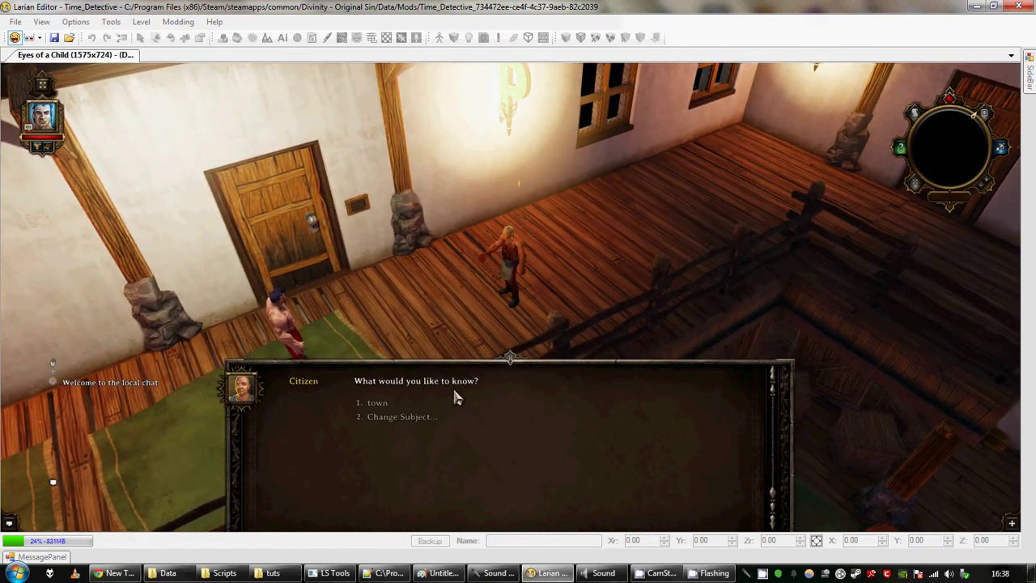
{"action": "left_click", "coordinate": [436, 416]}
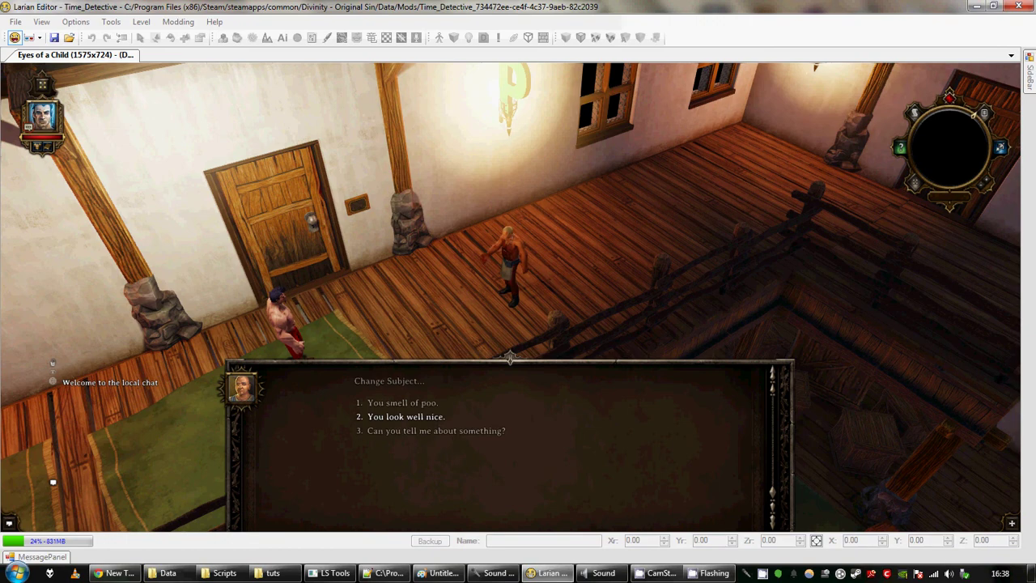
{"action": "left_click", "coordinate": [436, 417]}
{"action": "left_click", "coordinate": [427, 448]}
Ask about something again, pick the newly shown secret topic, then return to the main options
{"action": "left_click", "coordinate": [461, 435]}
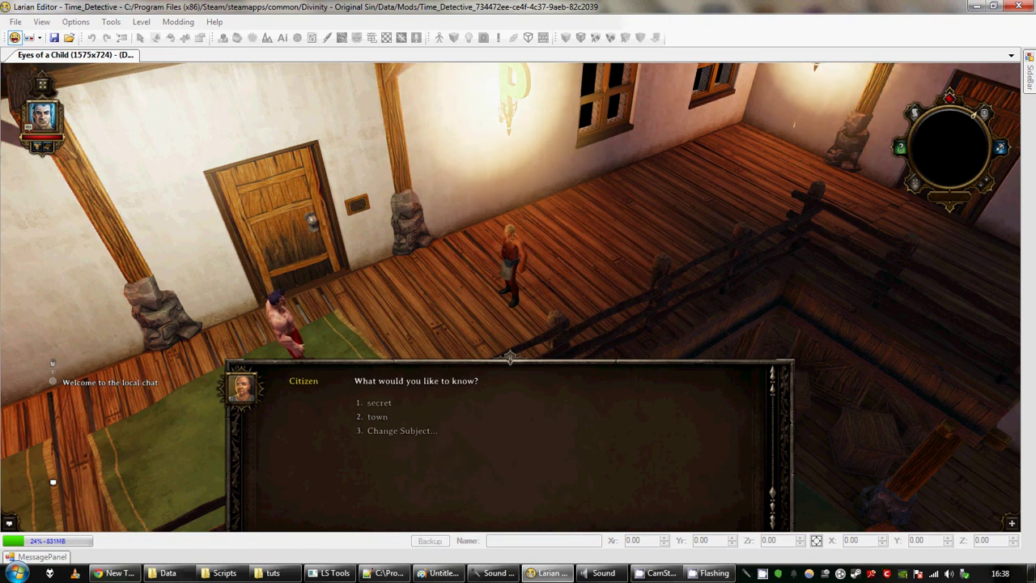
{"action": "left_click", "coordinate": [391, 404]}
{"action": "left_click", "coordinate": [402, 418]}
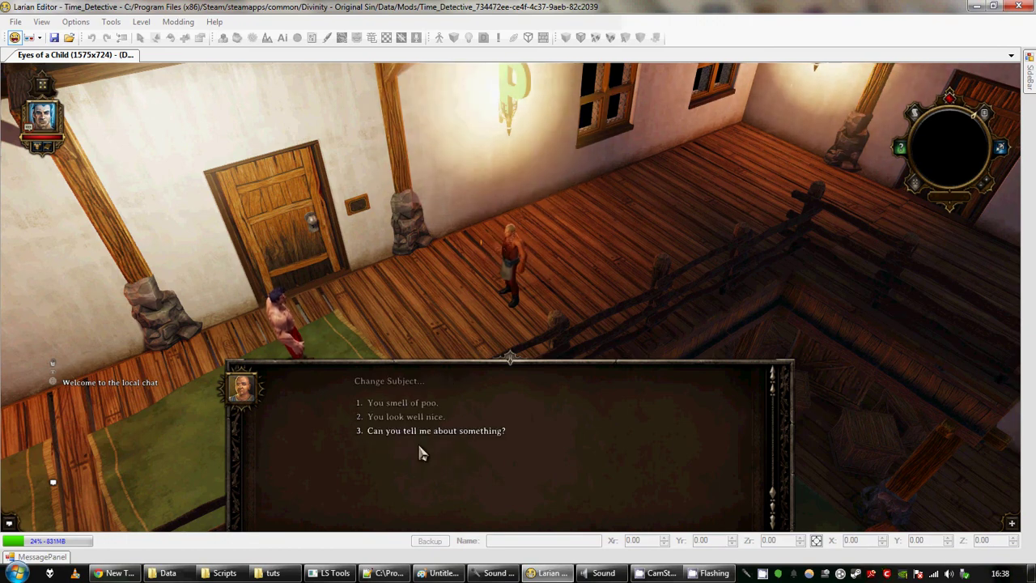
{"action": "left_click", "coordinate": [414, 437]}
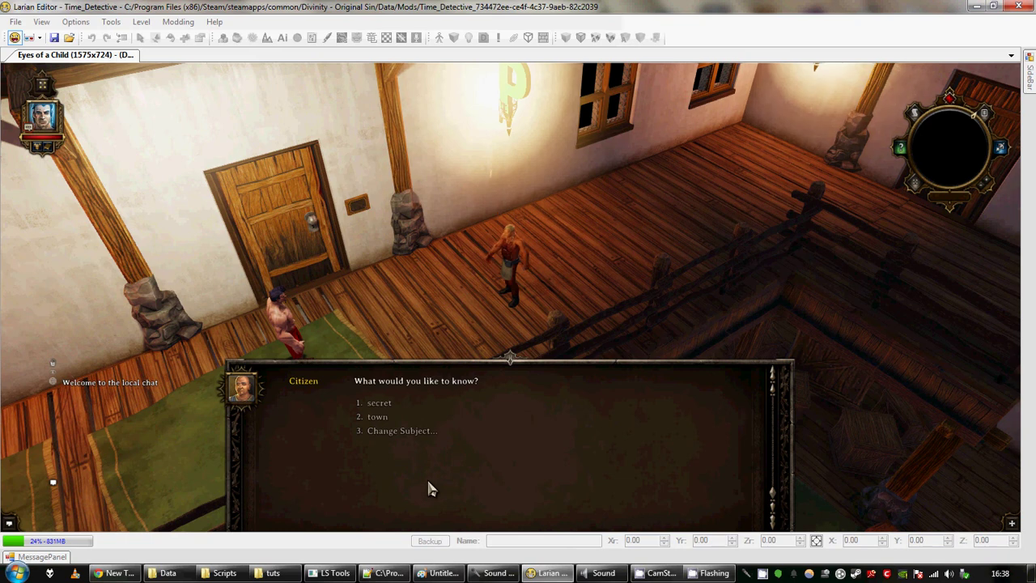
{"action": "left_click", "coordinate": [416, 432]}
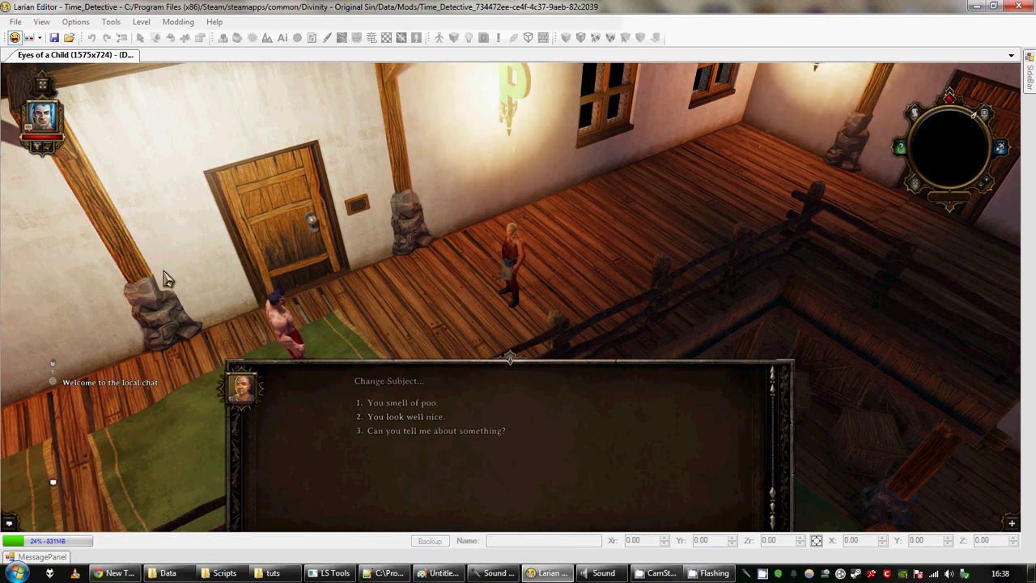